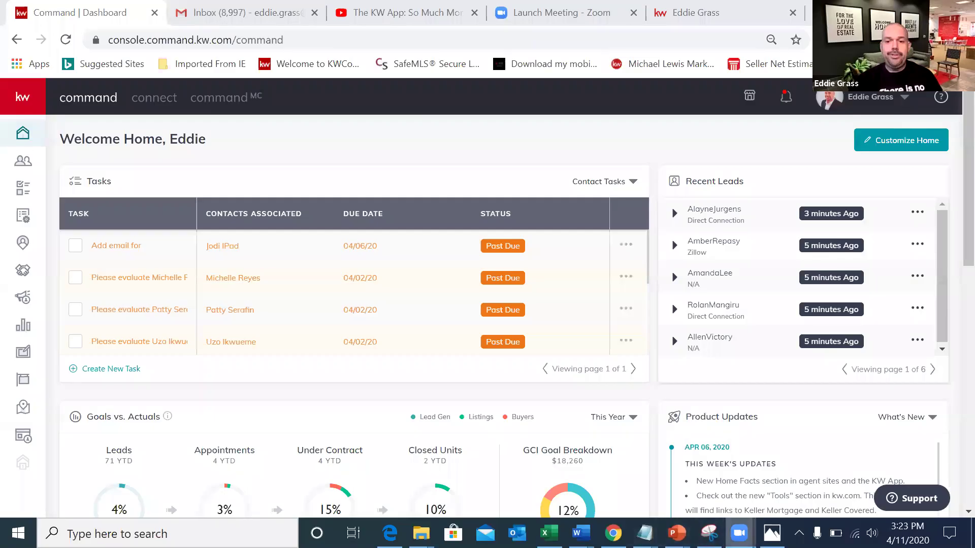
# - Display socialpost1_1_original.jpg as the reference for the finished post
pyautogui.click(771, 533)
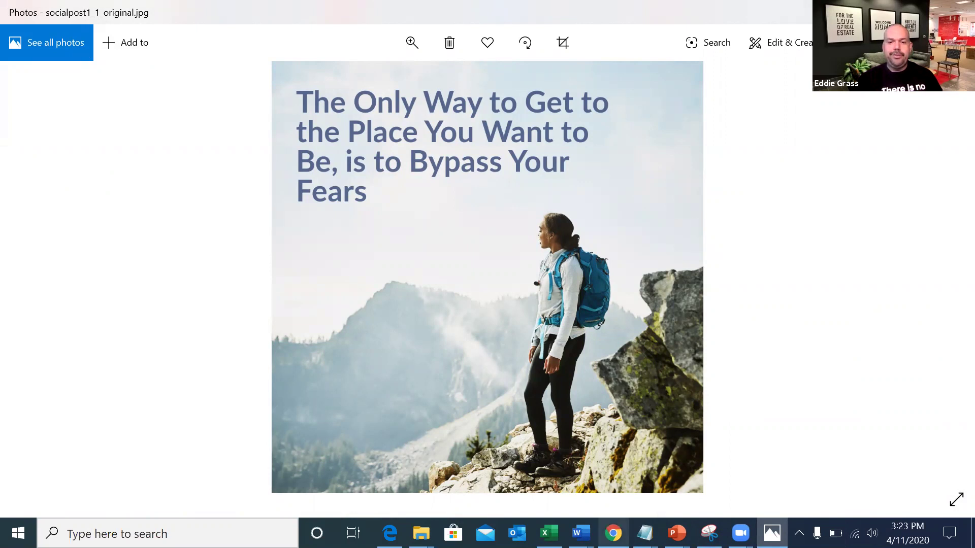
# - Return to the KW Command dashboard and go to the Designs section from the expanded sidebar
pyautogui.click(612, 533)
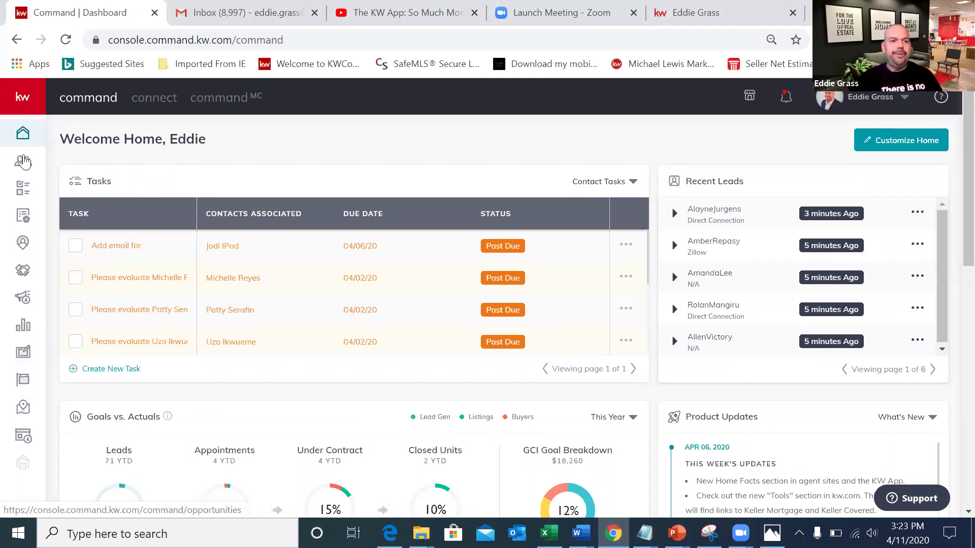
pyautogui.click(20, 102)
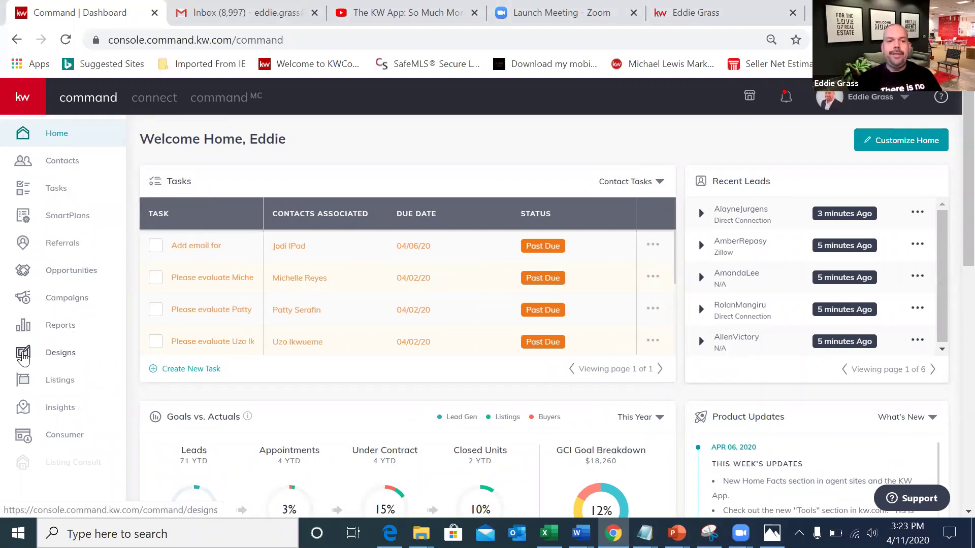
pyautogui.click(23, 355)
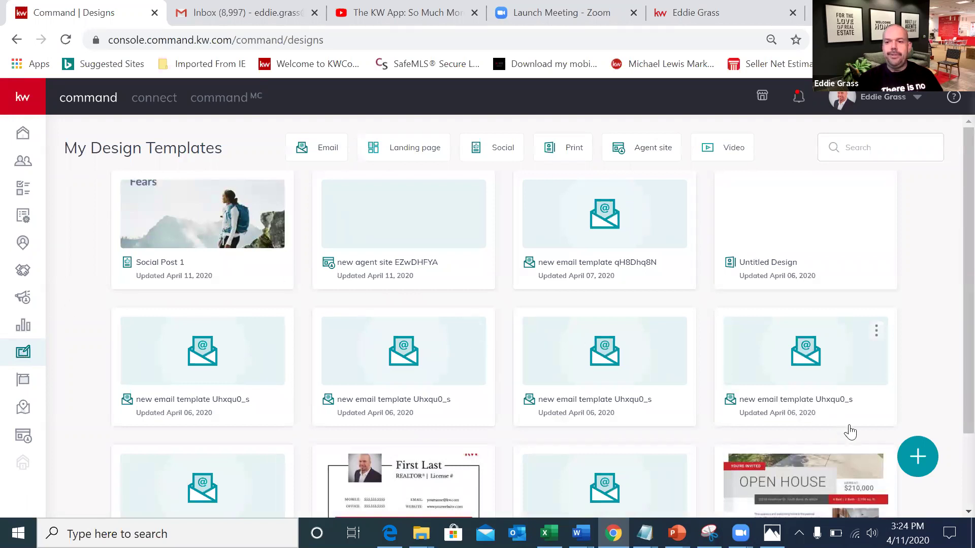
# - Create a new design of type Social and continue to its templates
pyautogui.click(918, 458)
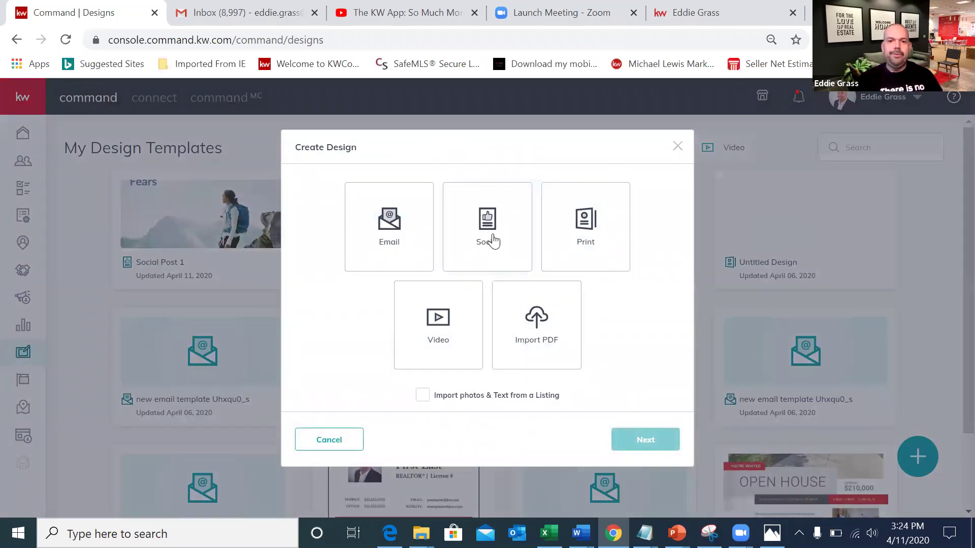
pyautogui.click(492, 238)
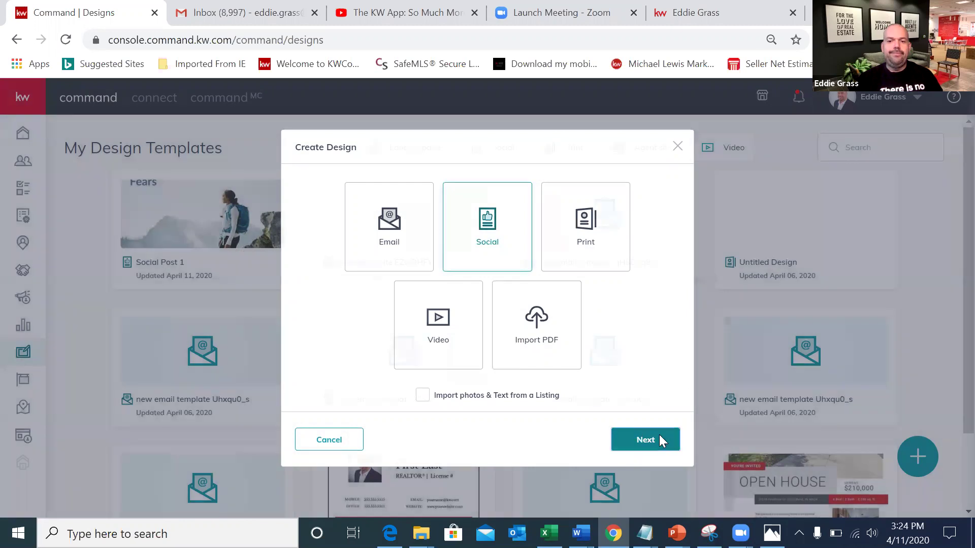
pyautogui.click(660, 440)
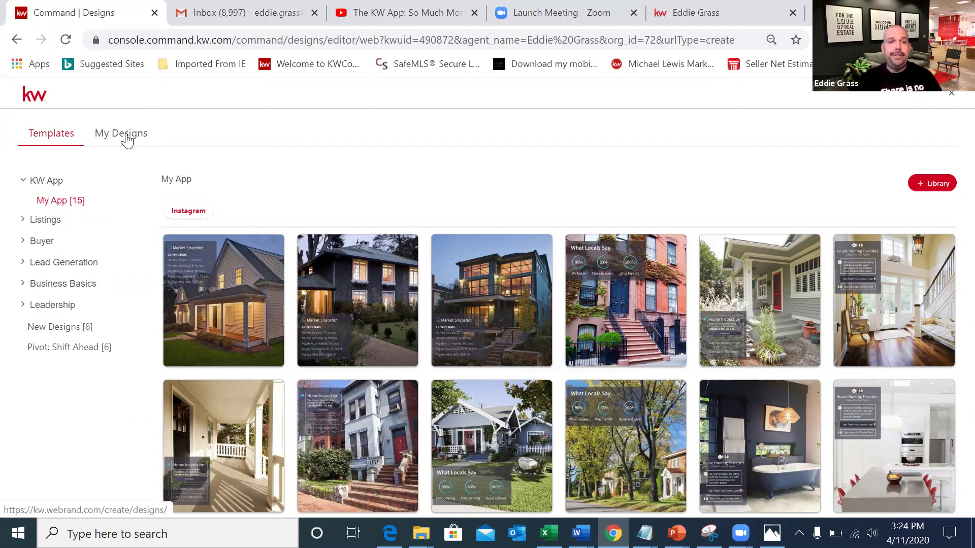
# - Start a design from blank in My Designs using the square Instagram 1080×1080 format
pyautogui.click(122, 136)
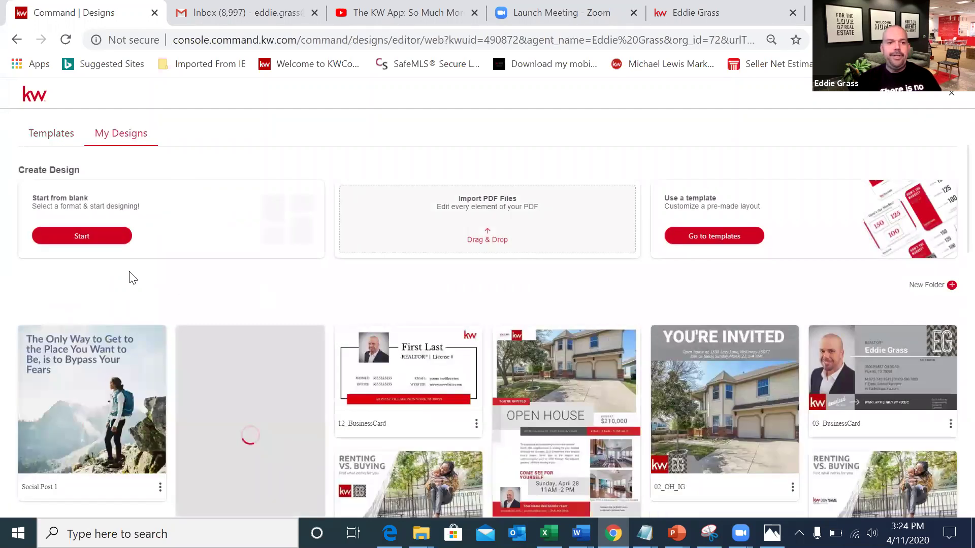
pyautogui.click(91, 240)
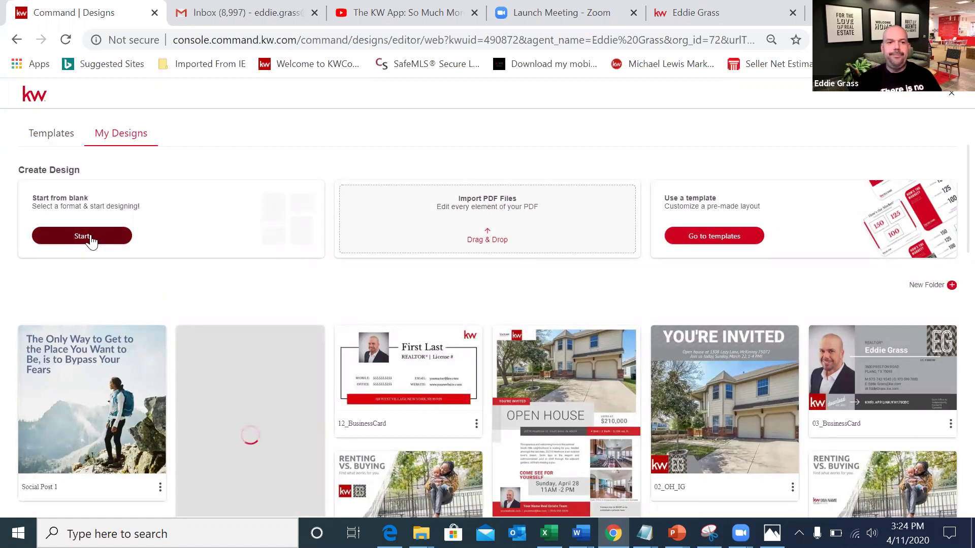
pyautogui.click(92, 240)
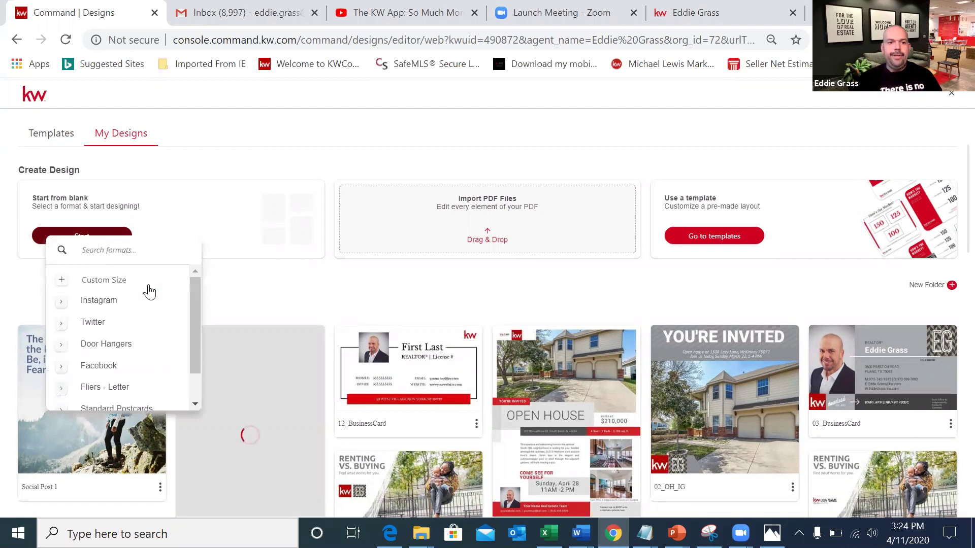
pyautogui.moveTo(194, 309); pyautogui.dragTo(195, 360)
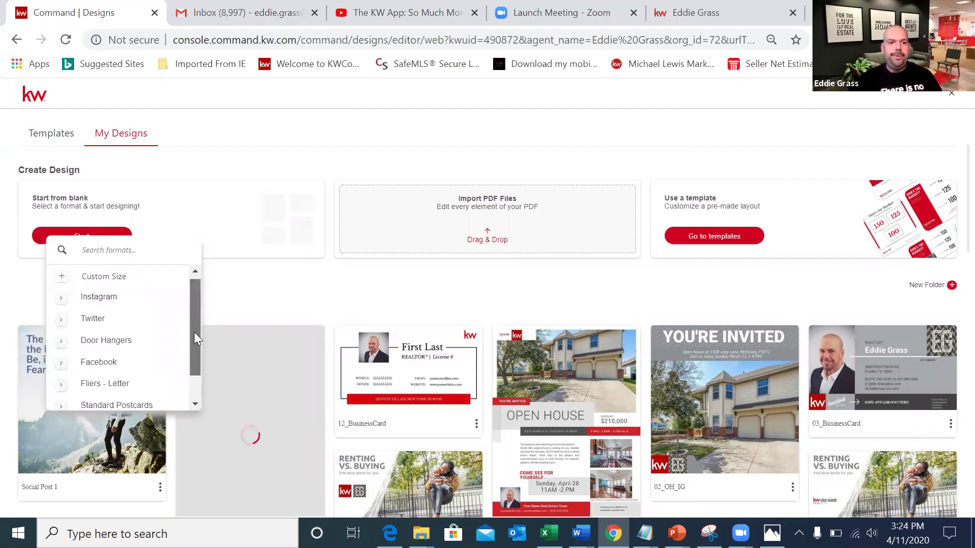
pyautogui.moveTo(198, 304); pyautogui.dragTo(199, 279)
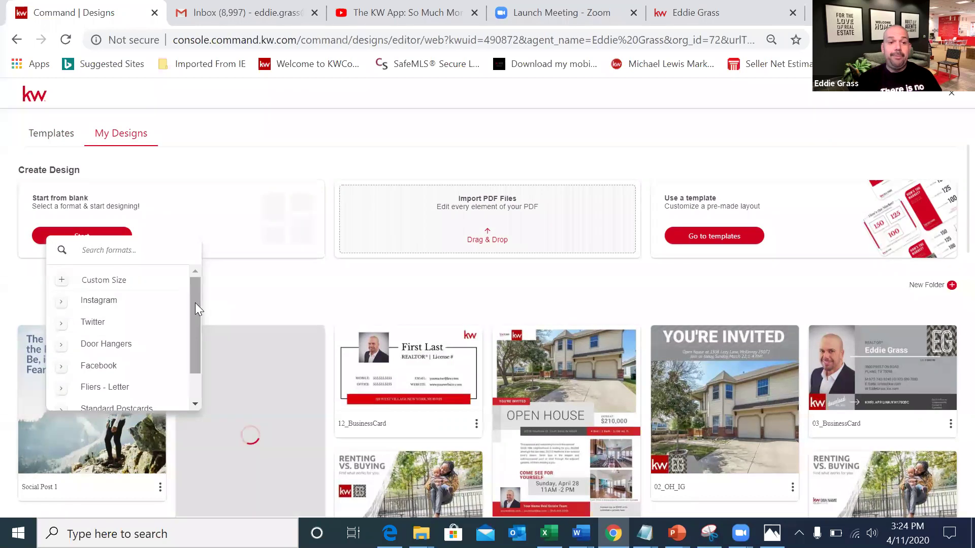
pyautogui.moveTo(196, 302); pyautogui.dragTo(195, 308)
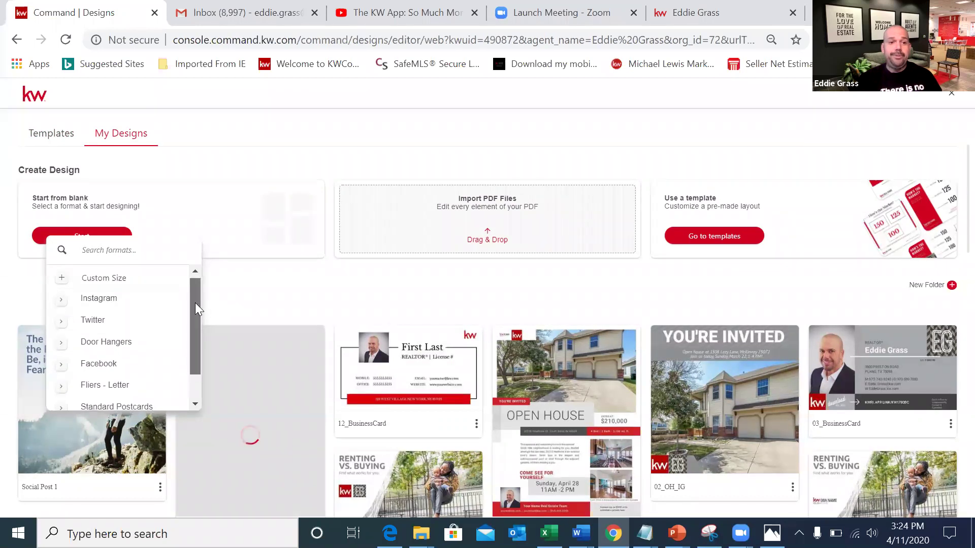
pyautogui.click(106, 302)
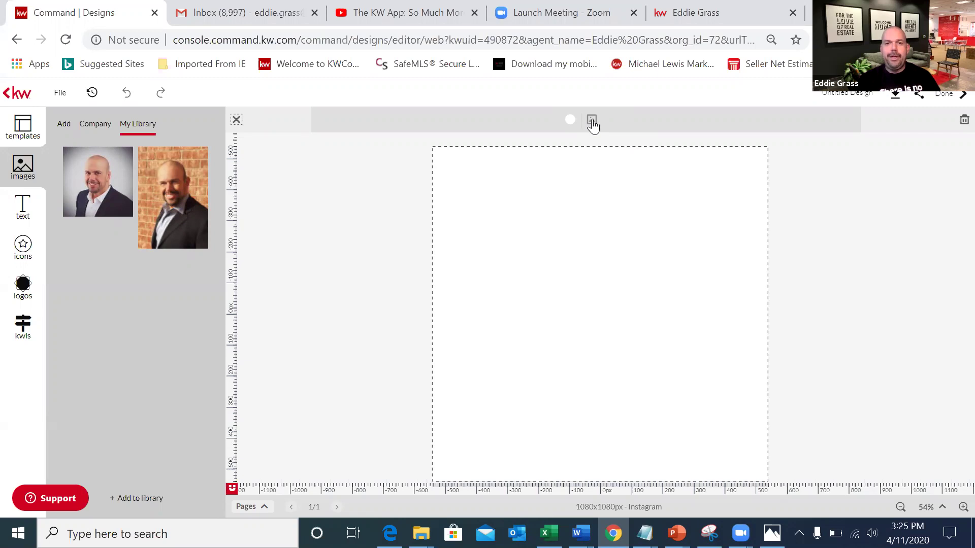
# - Convert the blank Instagram canvas into an image box
pyautogui.click(592, 122)
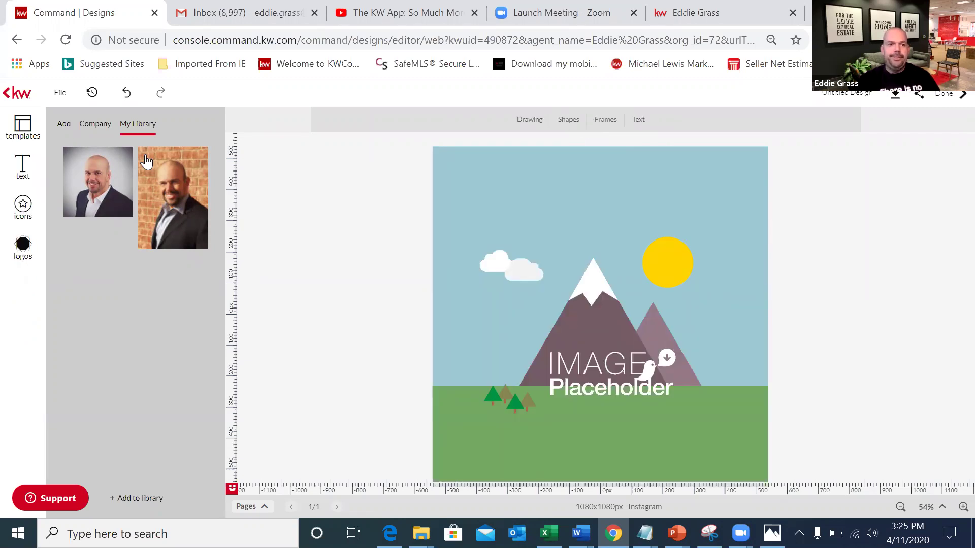
# - Replace the image placeholder with the hiker photo from Company > Lifestyle - Activities
pyautogui.click(93, 126)
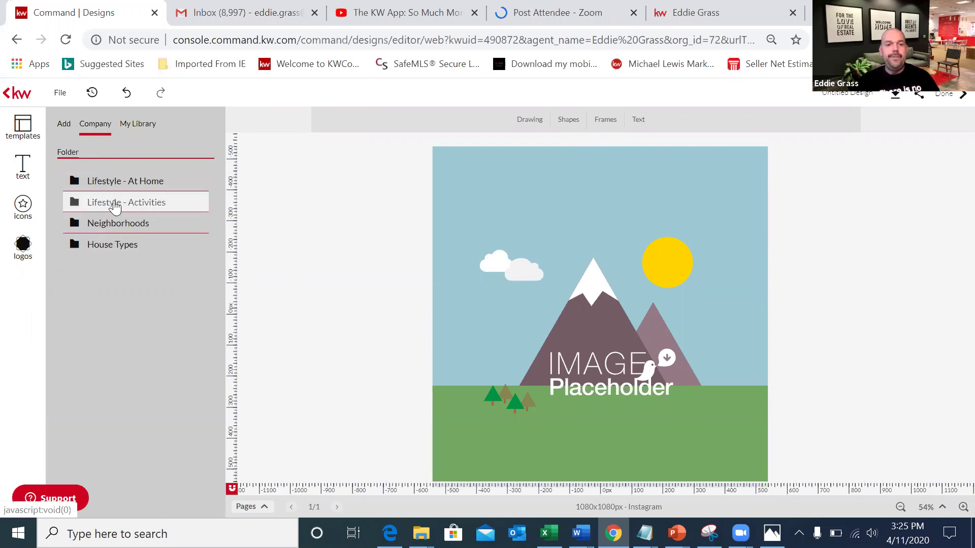
pyautogui.click(114, 206)
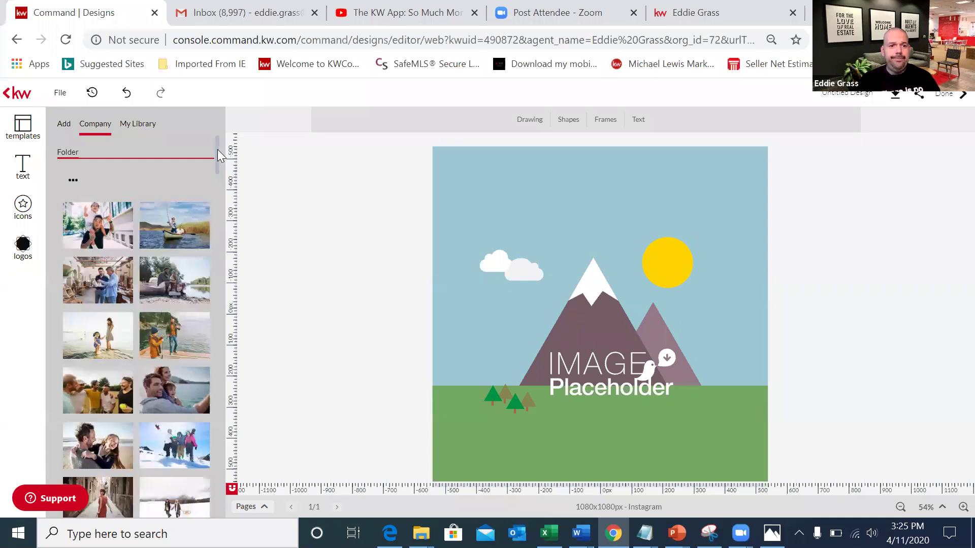
pyautogui.scroll(-3, 233, 221)
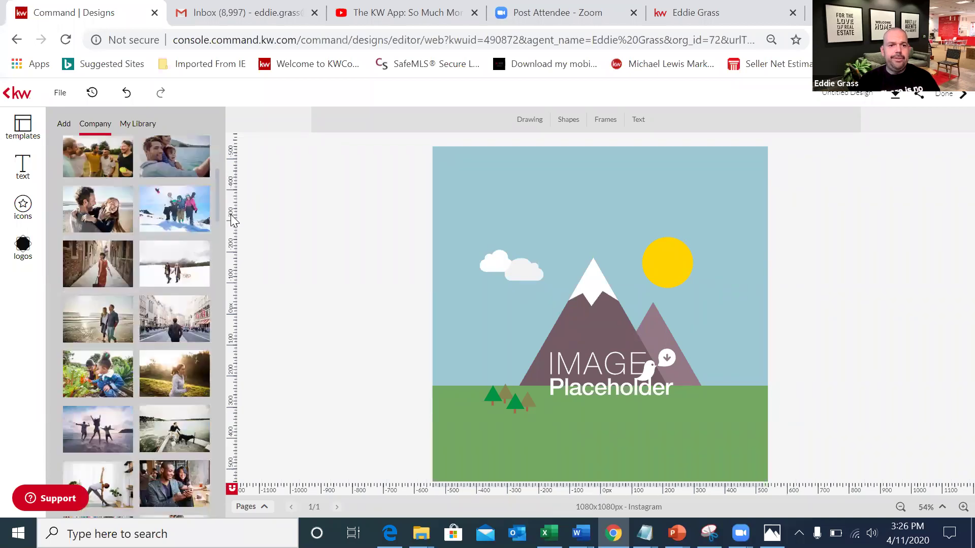
pyautogui.scroll(-3, 233, 241)
pyautogui.scroll(-3, 233, 289)
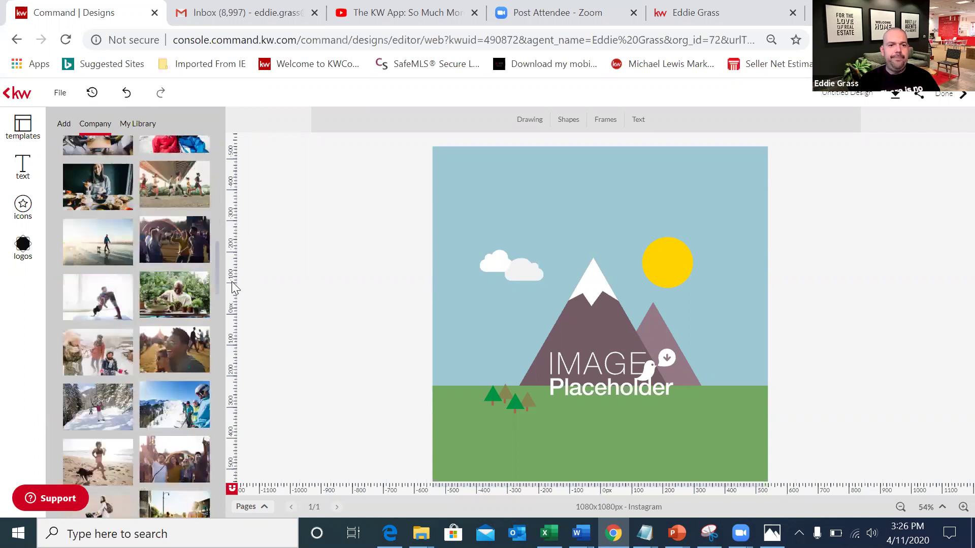
pyautogui.scroll(-3, 235, 331)
pyautogui.scroll(-3, 235, 358)
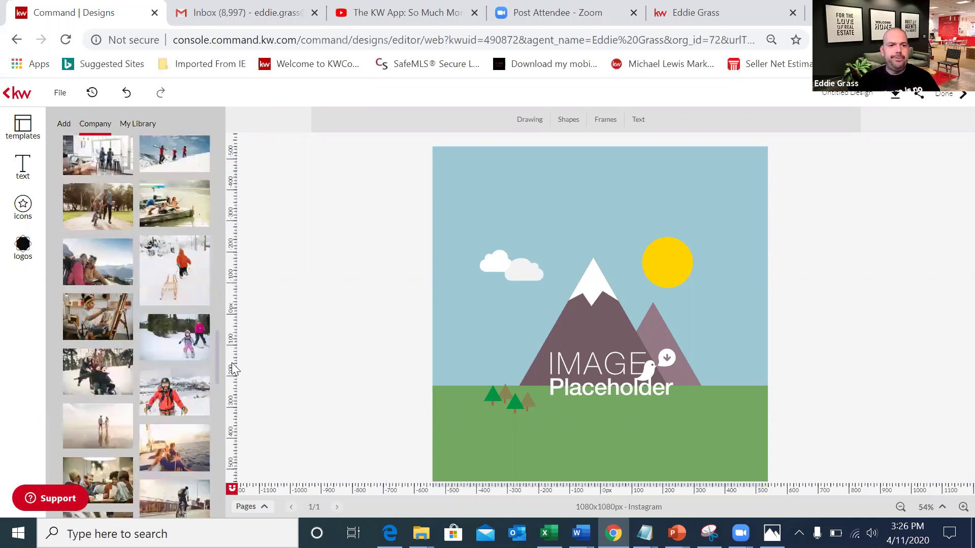
pyautogui.scroll(-3, 234, 390)
pyautogui.scroll(-3, 235, 436)
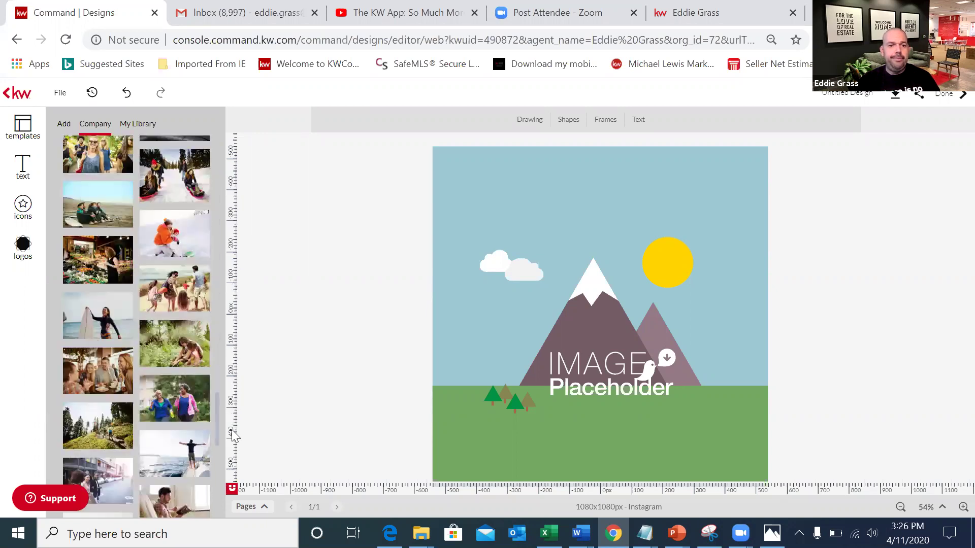
pyautogui.scroll(-3, 235, 446)
pyautogui.scroll(-3, 235, 472)
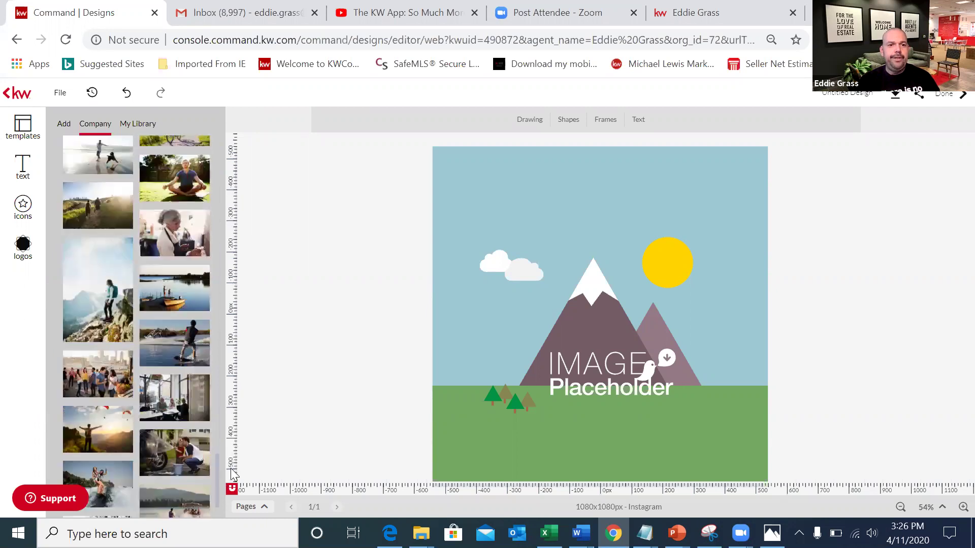
pyautogui.moveTo(85, 284); pyautogui.dragTo(607, 281)
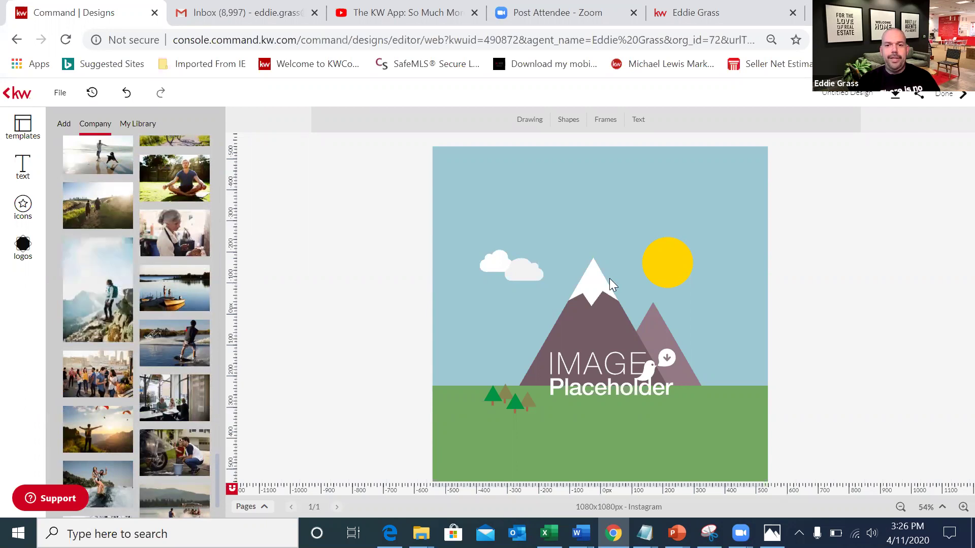
pyautogui.click(609, 278)
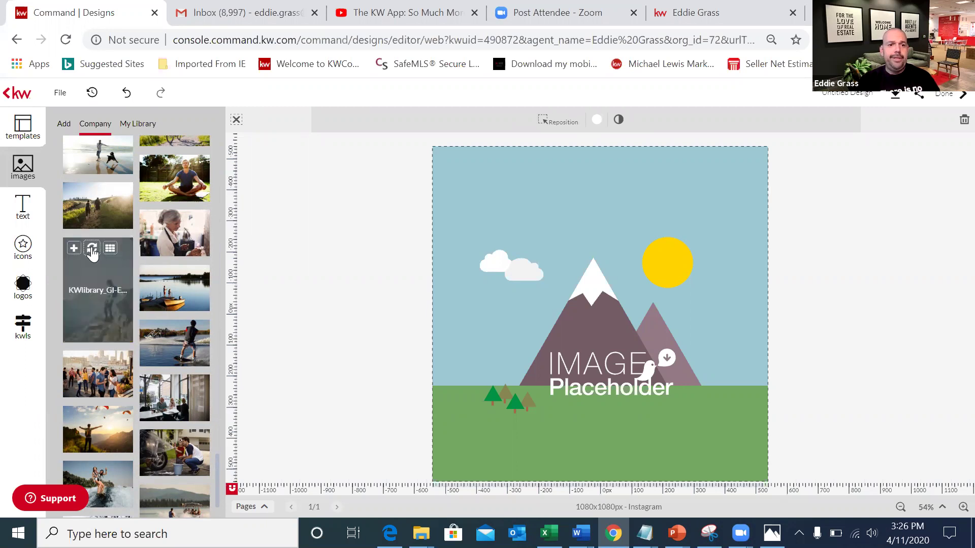
pyautogui.moveTo(97, 290)
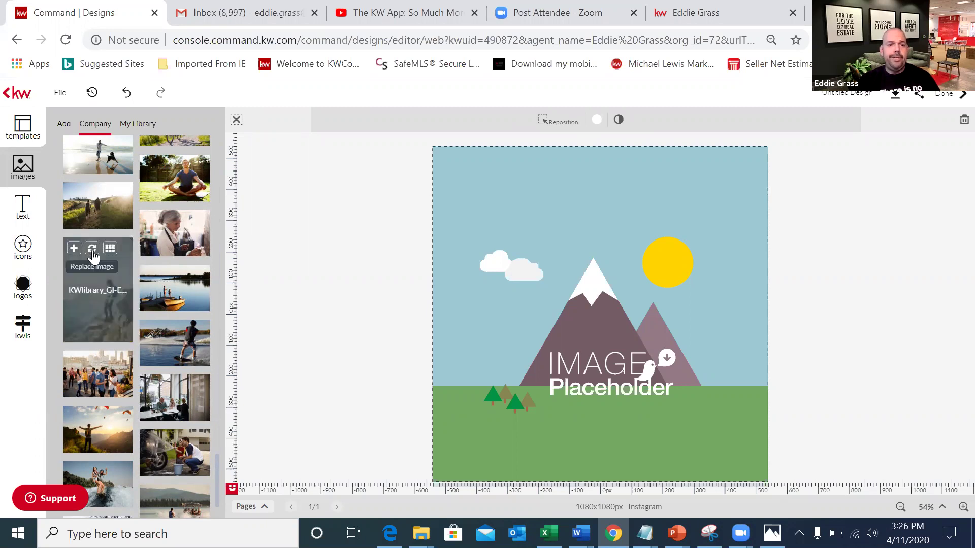
pyautogui.click(92, 252)
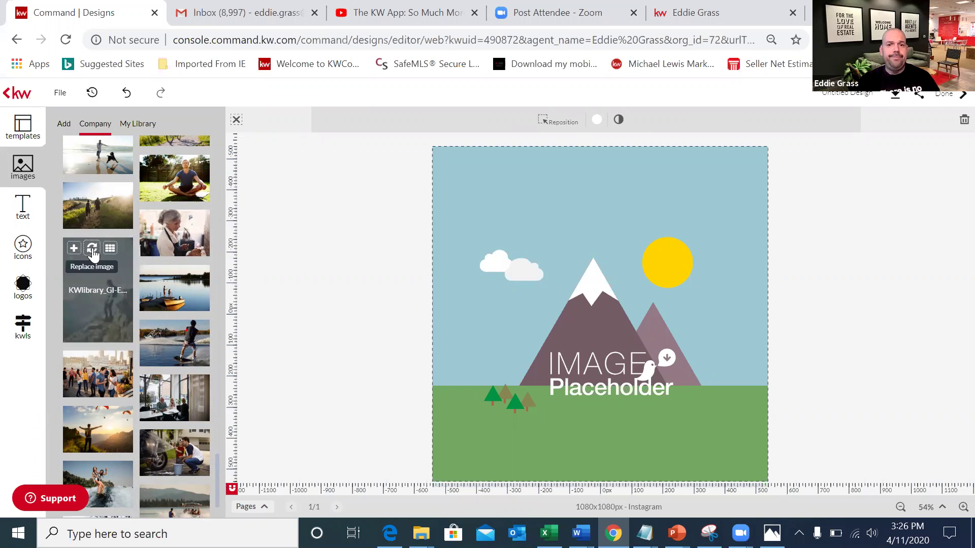
pyautogui.click(91, 250)
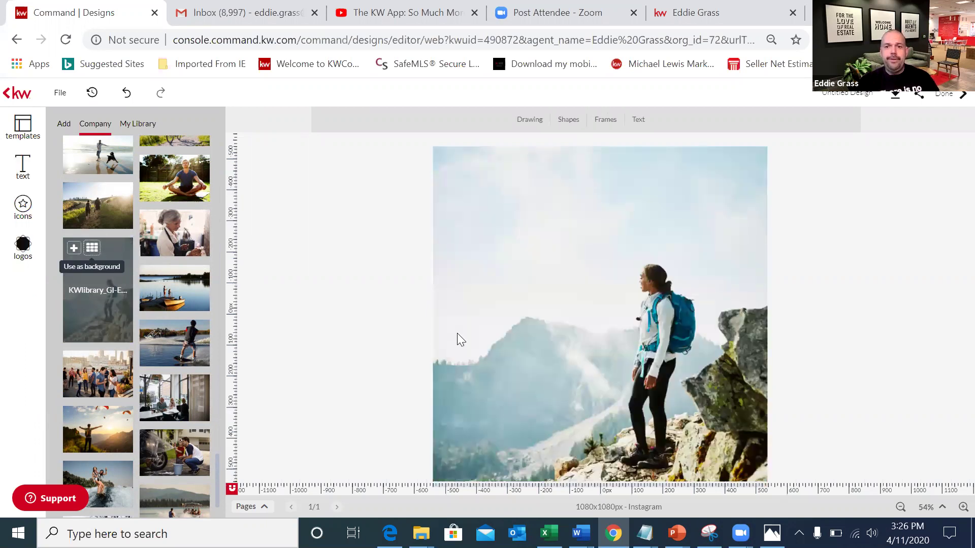
# - Drag a Subtitle element from the Text styles onto the photo and select it
pyautogui.click(642, 125)
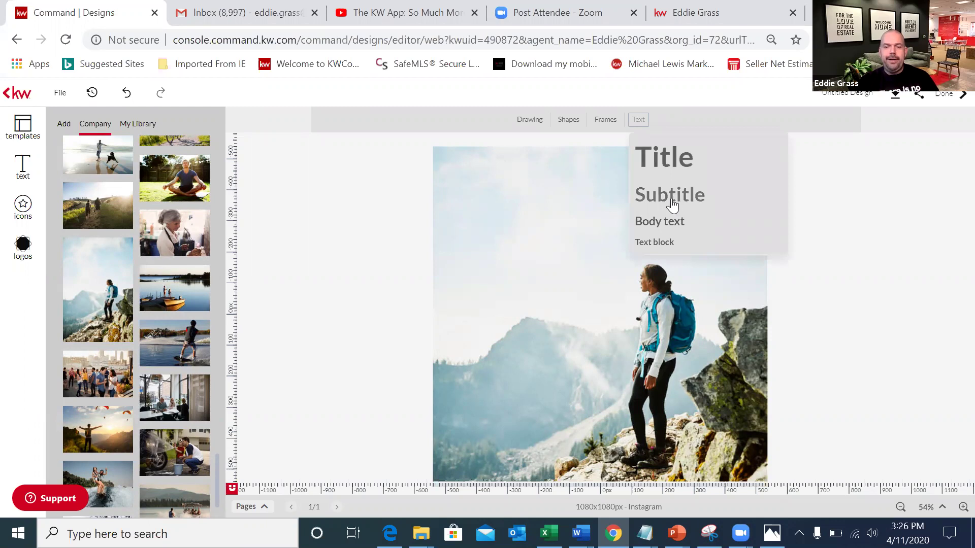
pyautogui.moveTo(671, 202); pyautogui.dragTo(574, 317)
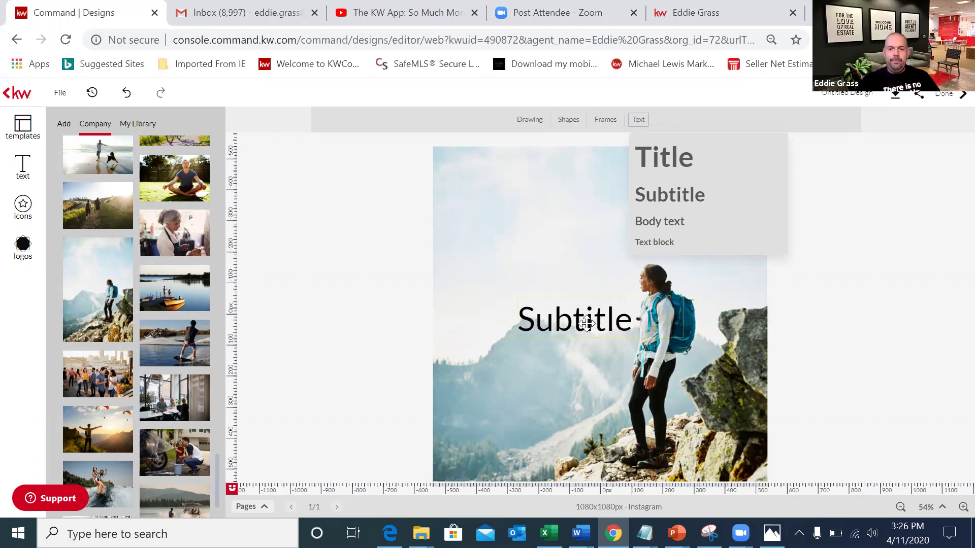
pyautogui.click(856, 337)
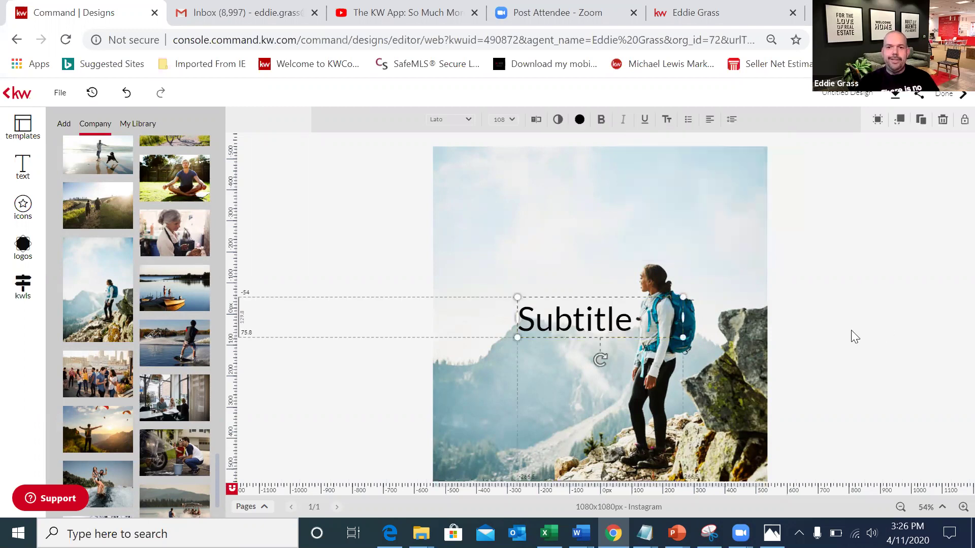
pyautogui.click(585, 321)
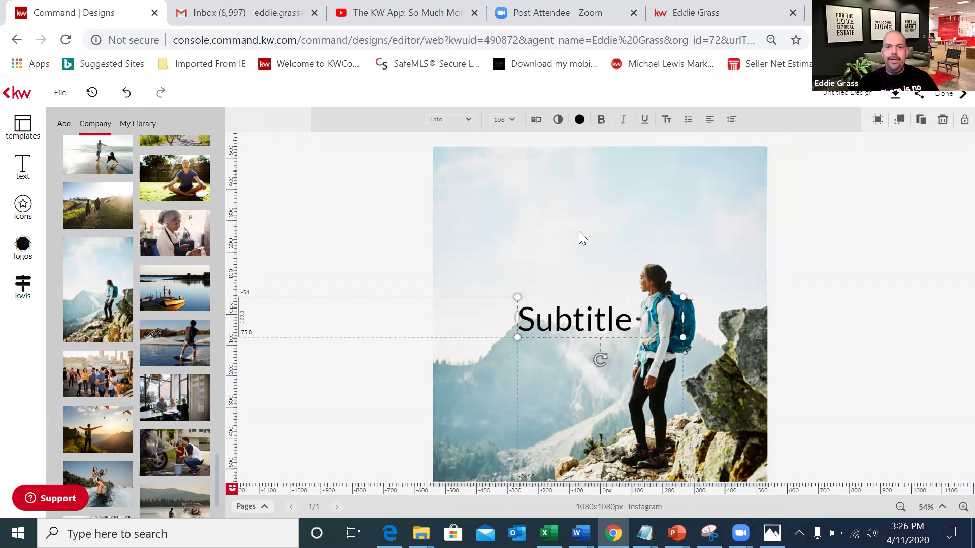
# - Replace 'Subtitle' with 'The Only To Get To Where You Want, Is To Bypass Your Fears'
pyautogui.click(536, 123)
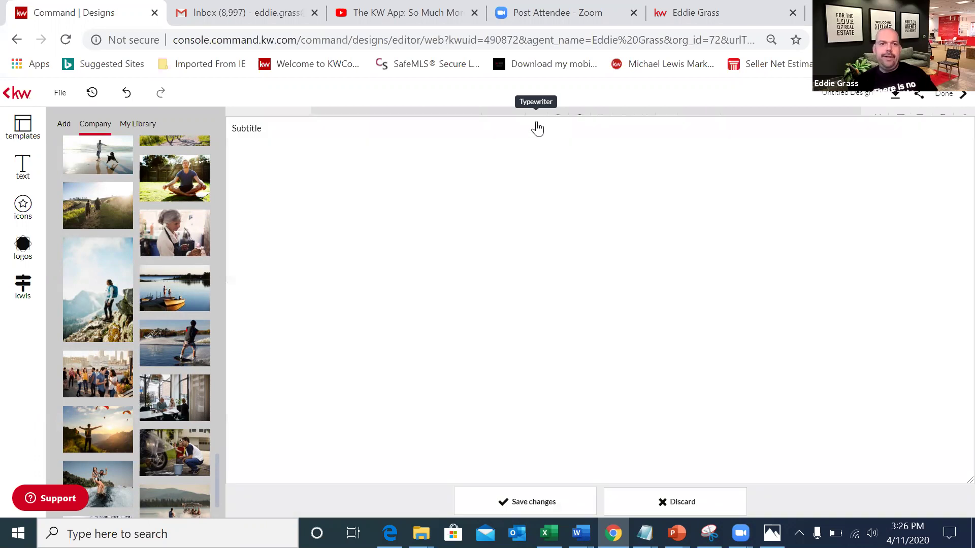
pyautogui.moveTo(251, 118); pyautogui.dragTo(227, 118)
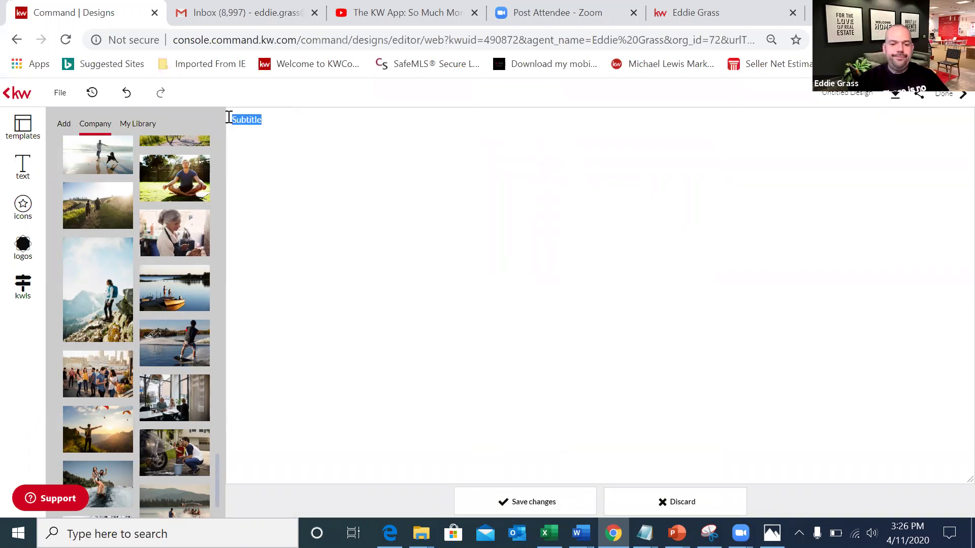
pyautogui.write('The')
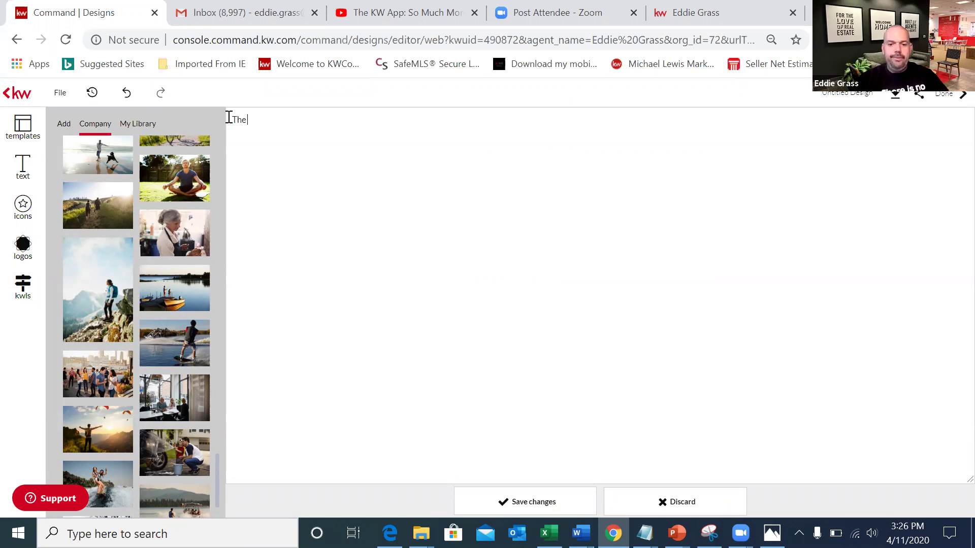
pyautogui.write(' O')
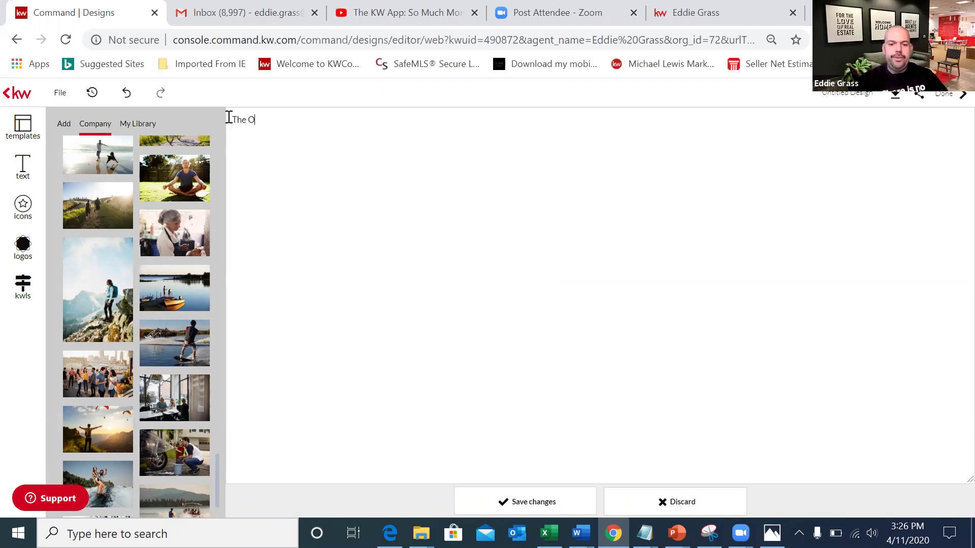
pyautogui.write('nly To Get')
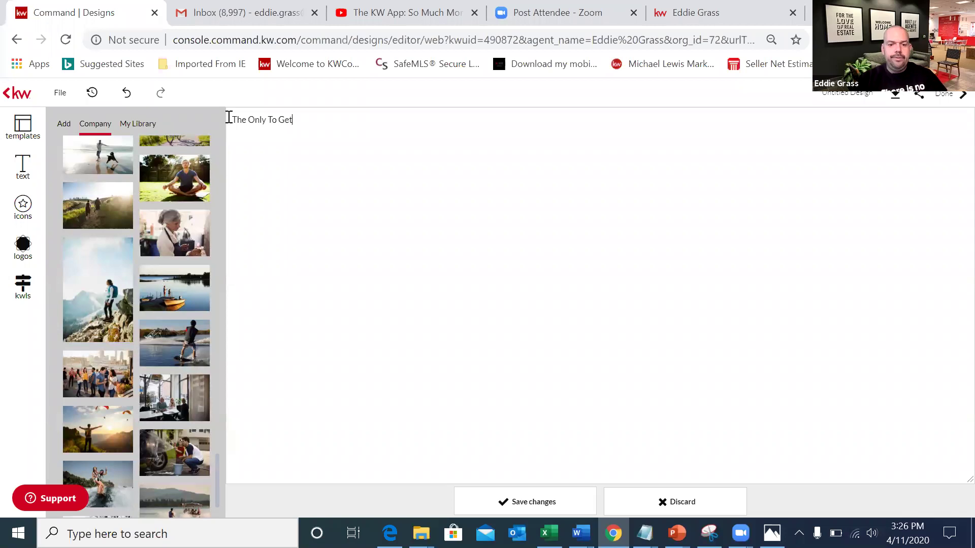
pyautogui.write(' To')
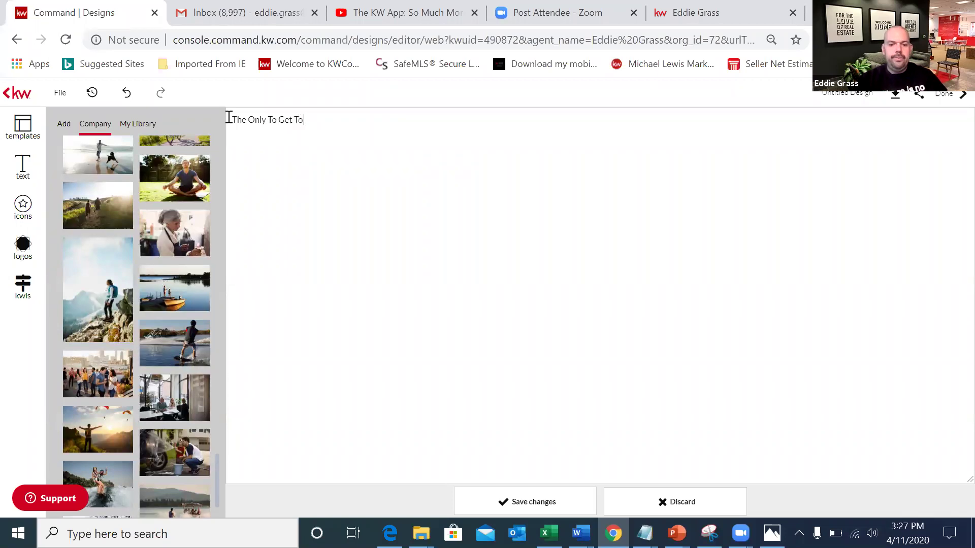
pyautogui.write(' Where')
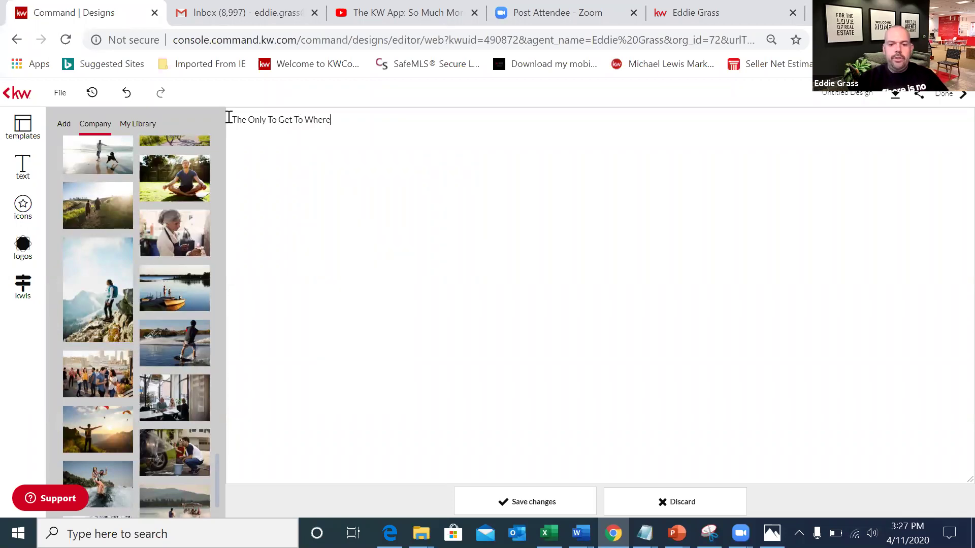
pyautogui.write(' You')
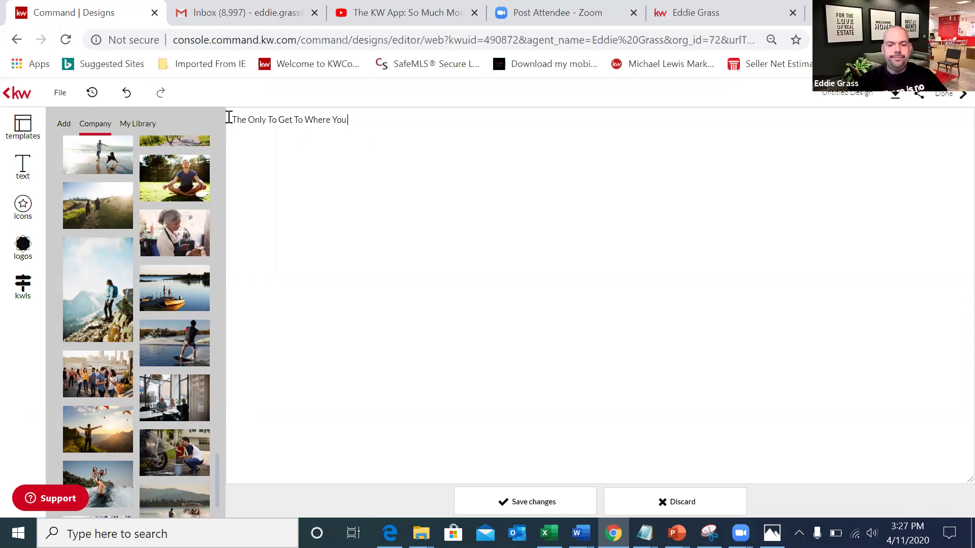
pyautogui.write(' Want, Is To Bypa')
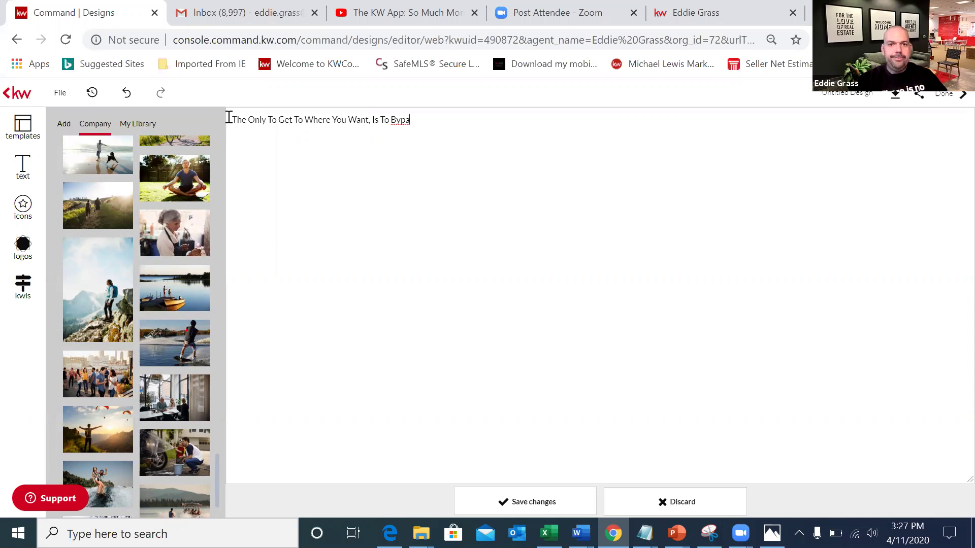
pyautogui.write('ss')
pyautogui.write(' Your Fear')
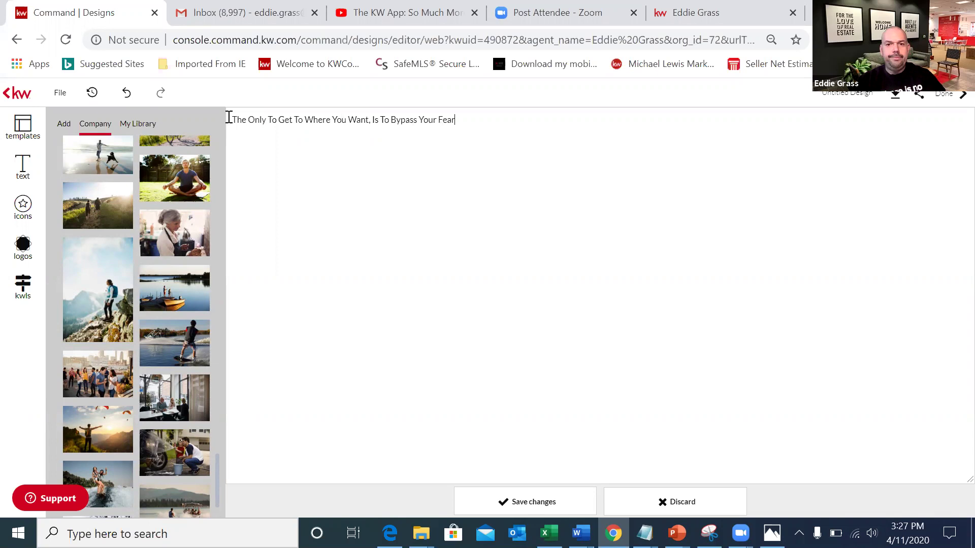
pyautogui.write('s')
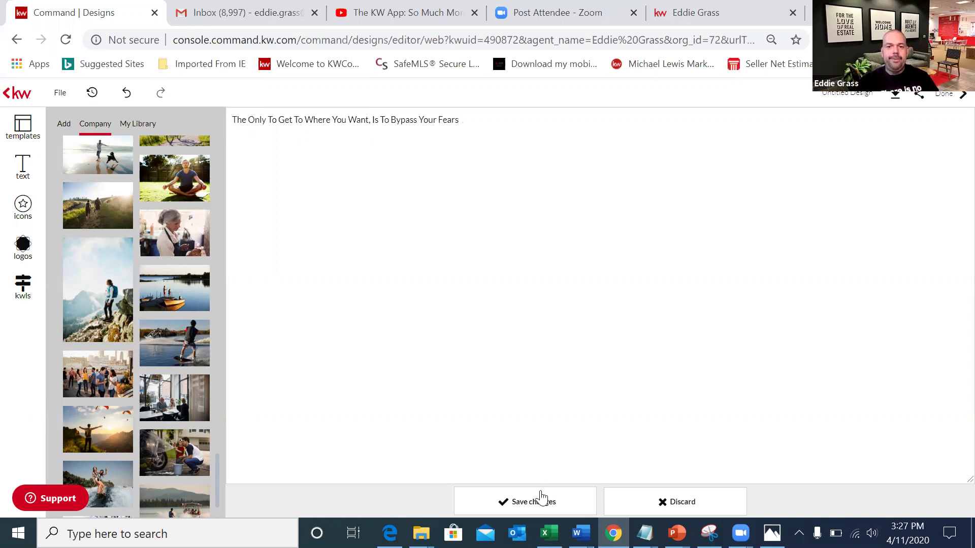
# - Save the quote, move it to the top, widen its box, and set size 74
pyautogui.click(541, 497)
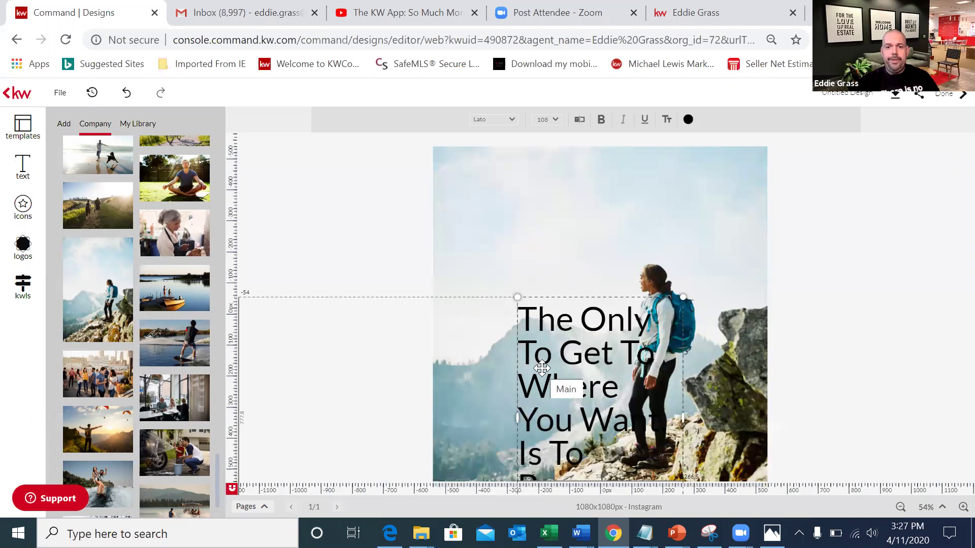
pyautogui.moveTo(541, 369); pyautogui.dragTo(487, 239)
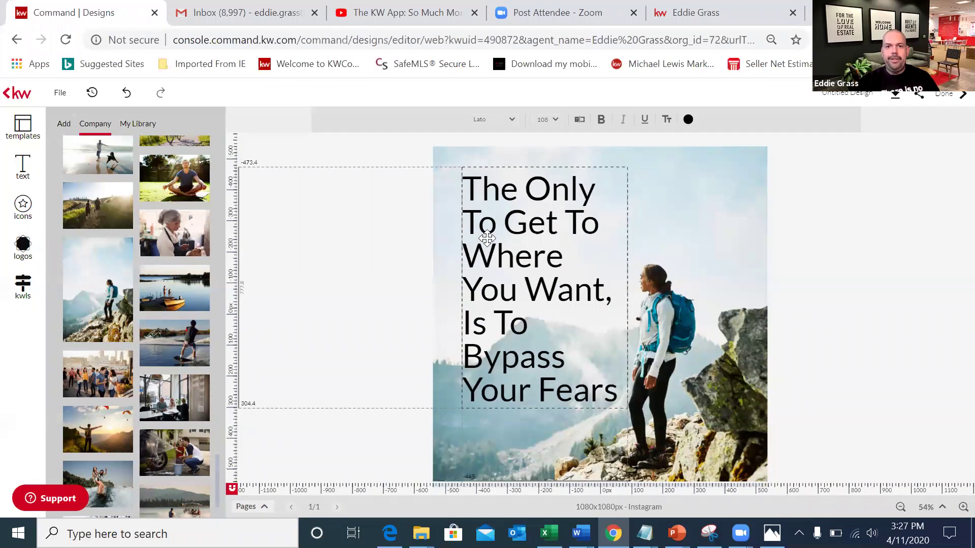
pyautogui.moveTo(486, 239); pyautogui.dragTo(486, 235)
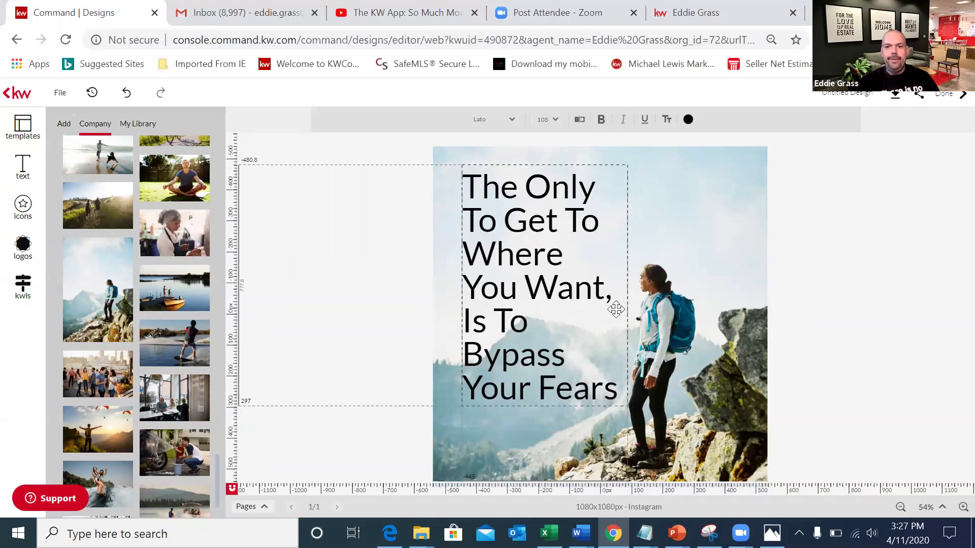
pyautogui.moveTo(623, 283)
pyautogui.mouseDown()
pyautogui.moveTo(673, 288)
pyautogui.moveTo(745, 259)
pyautogui.mouseUp()
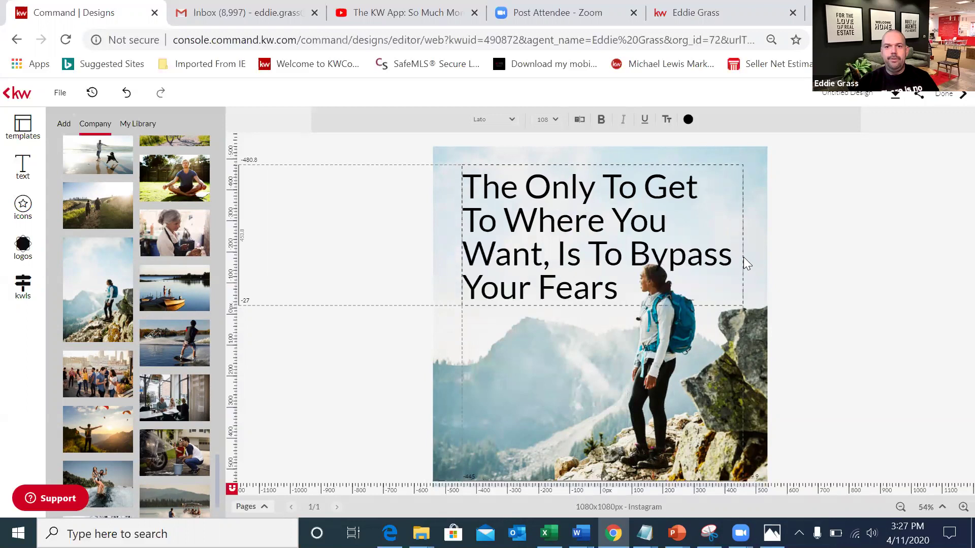
pyautogui.moveTo(743, 257); pyautogui.dragTo(746, 257)
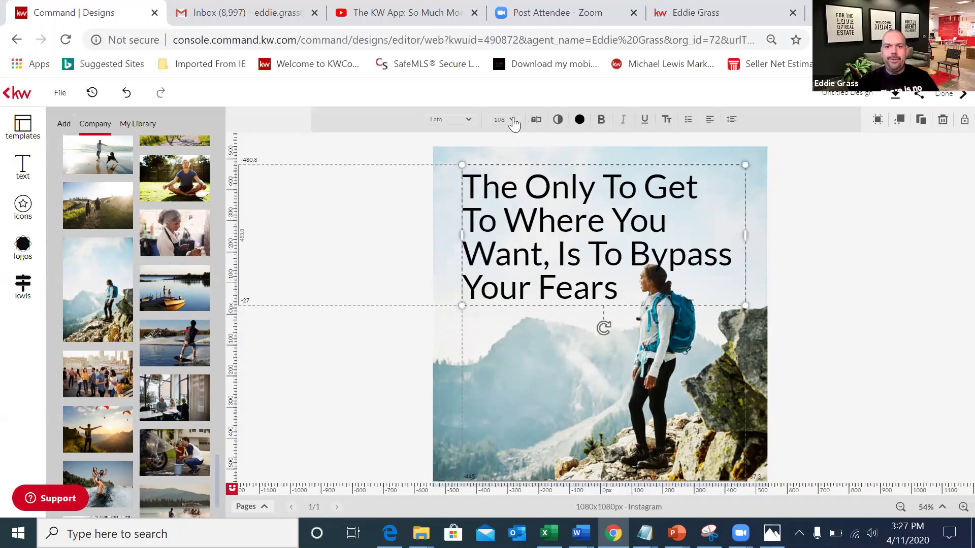
pyautogui.click(513, 121)
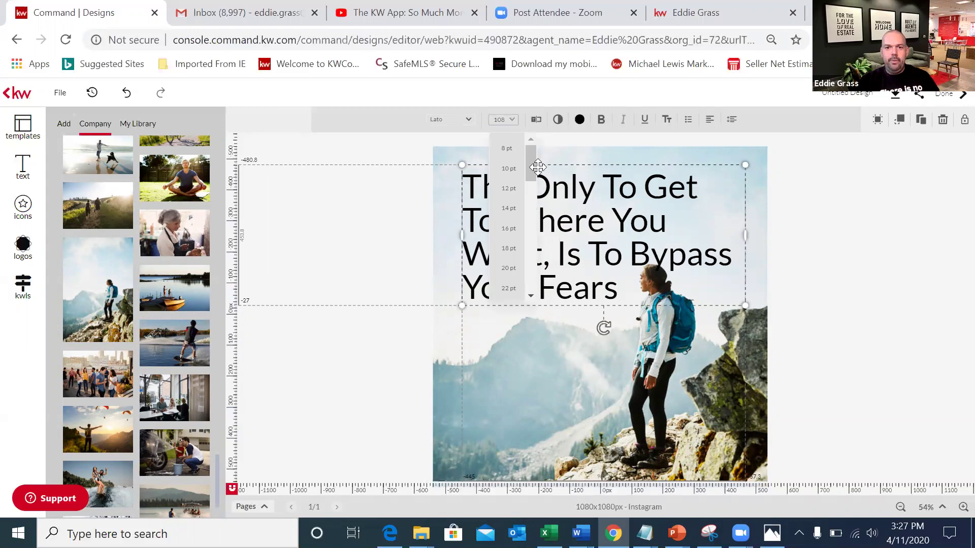
pyautogui.moveTo(527, 166)
pyautogui.mouseDown()
pyautogui.moveTo(531, 256)
pyautogui.moveTo(524, 254)
pyautogui.mouseUp()
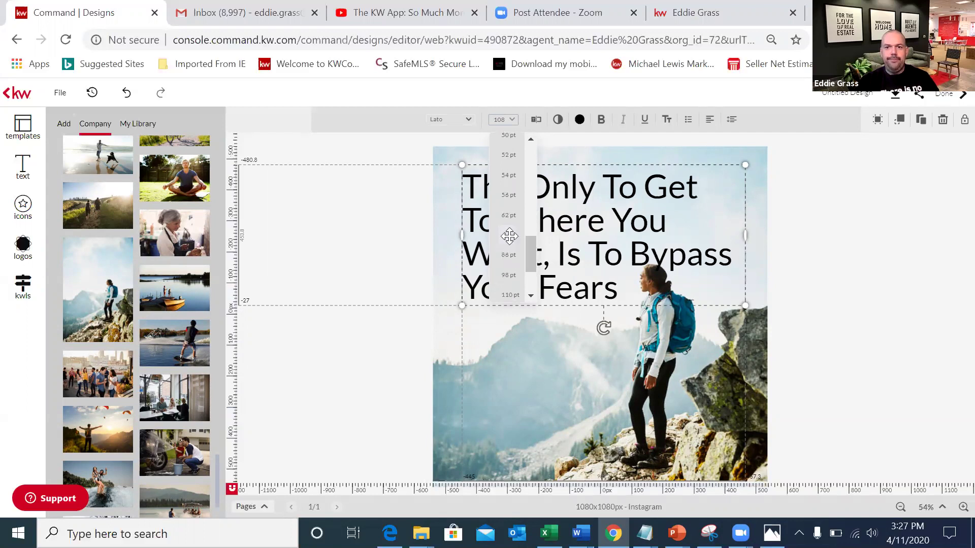
pyautogui.click(509, 240)
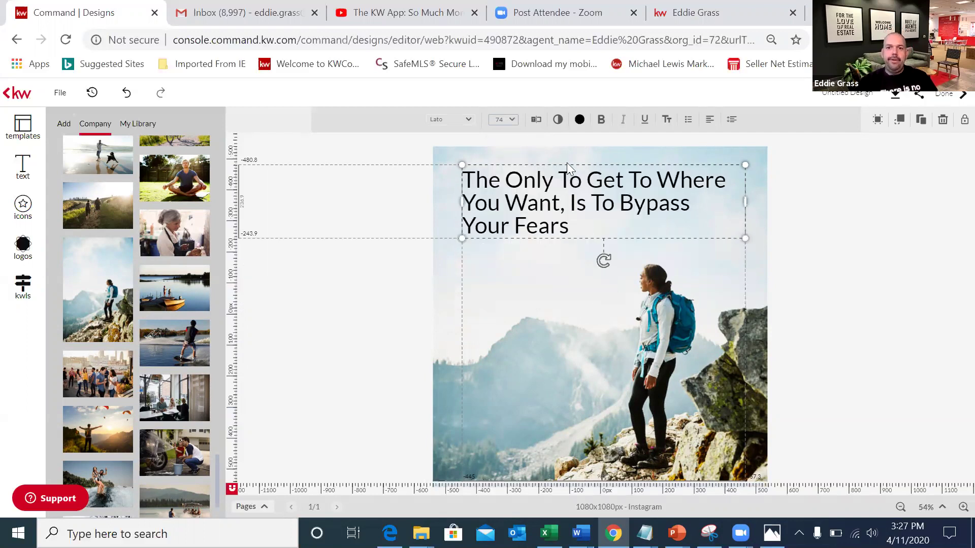
# - Set the quote's fill colour to dark blue #1F3568
pyautogui.click(579, 120)
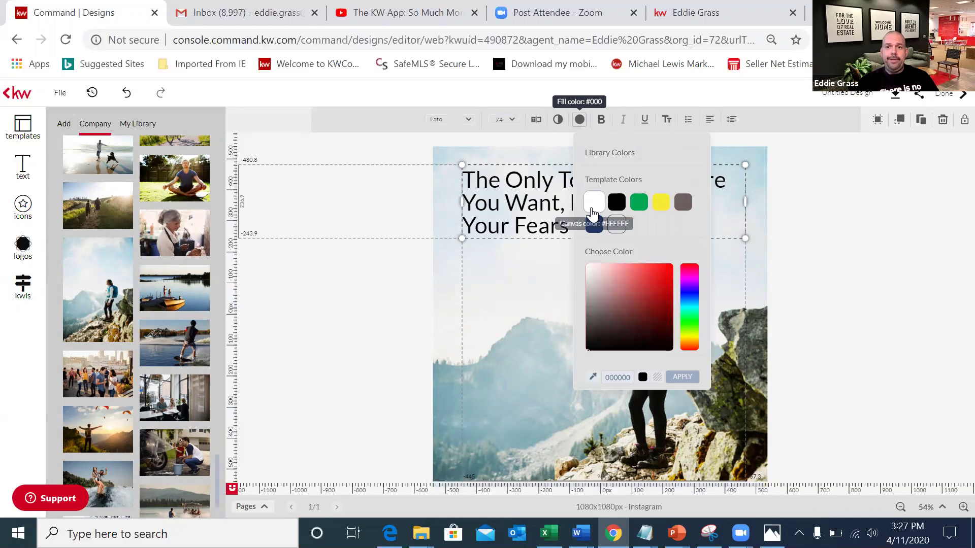
pyautogui.click(594, 223)
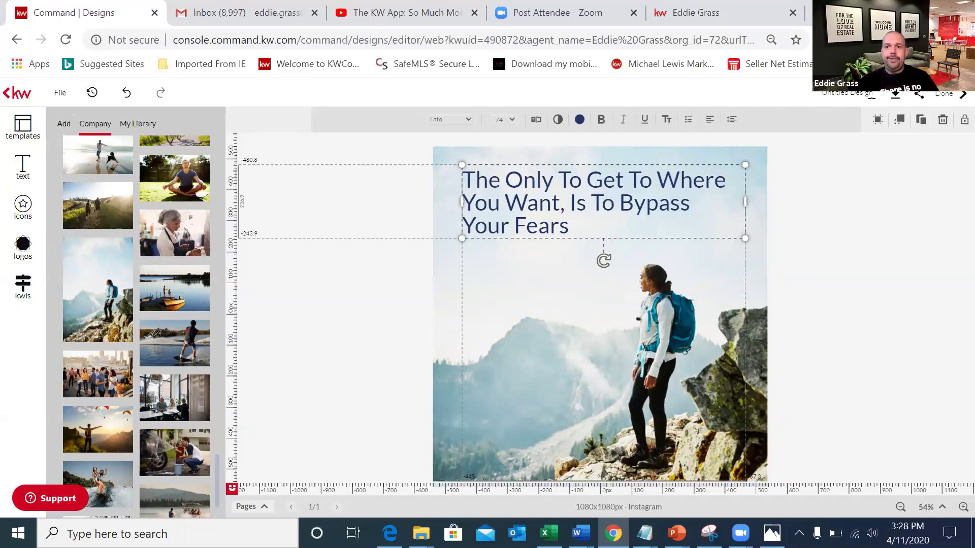
# - Rename the hiker quote design to 'Social Post 2', save it, and exit the editor
pyautogui.moveTo(866, 95); pyautogui.dragTo(822, 97)
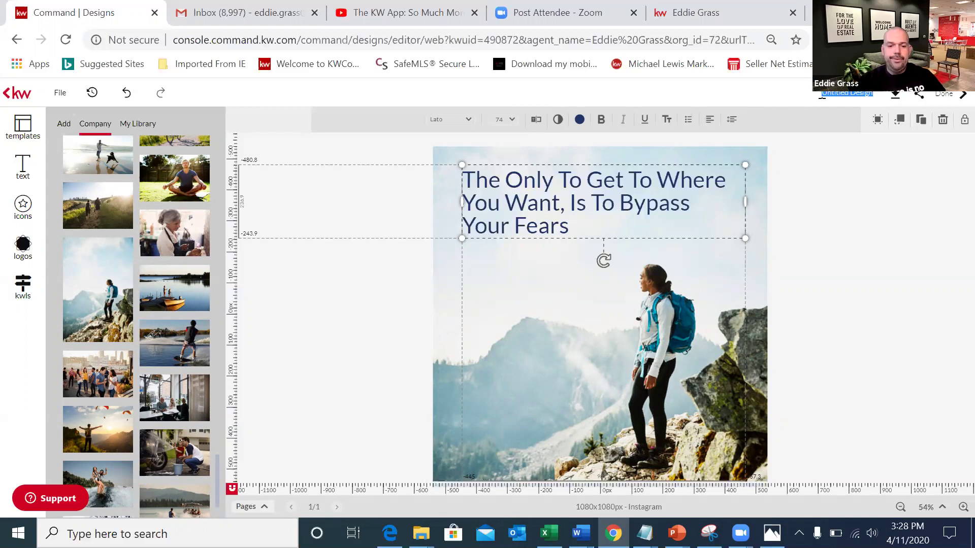
pyautogui.press('BackSpace')
pyautogui.write('Social')
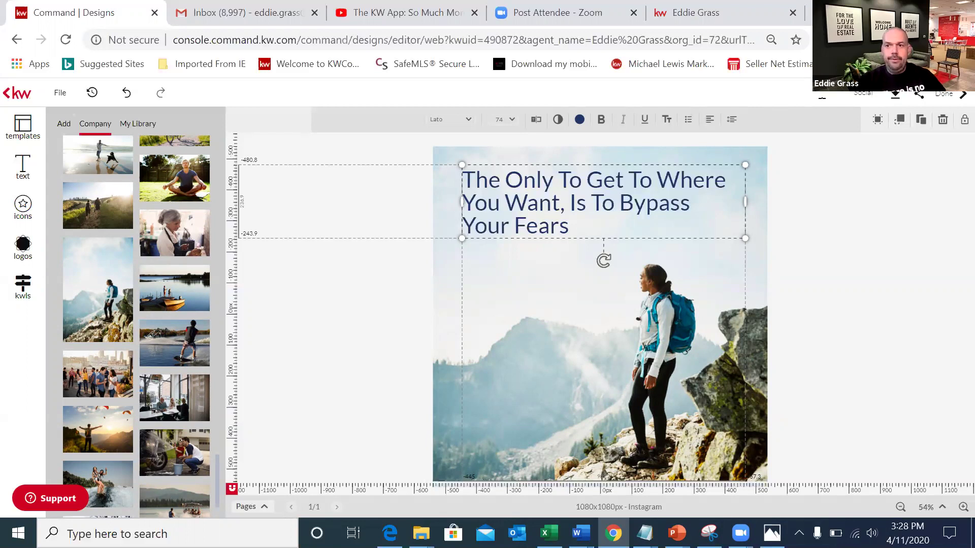
pyautogui.write(' Pos')
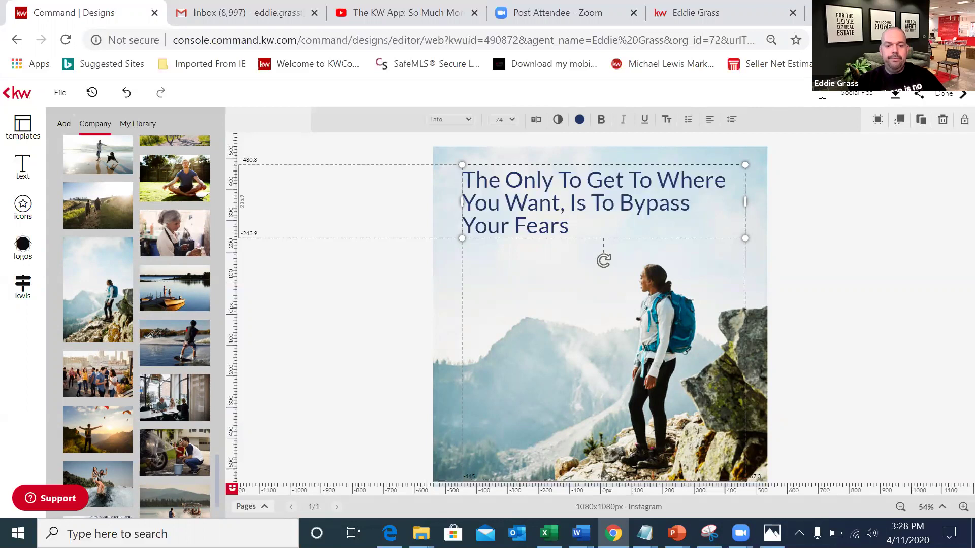
pyautogui.write('t 2')
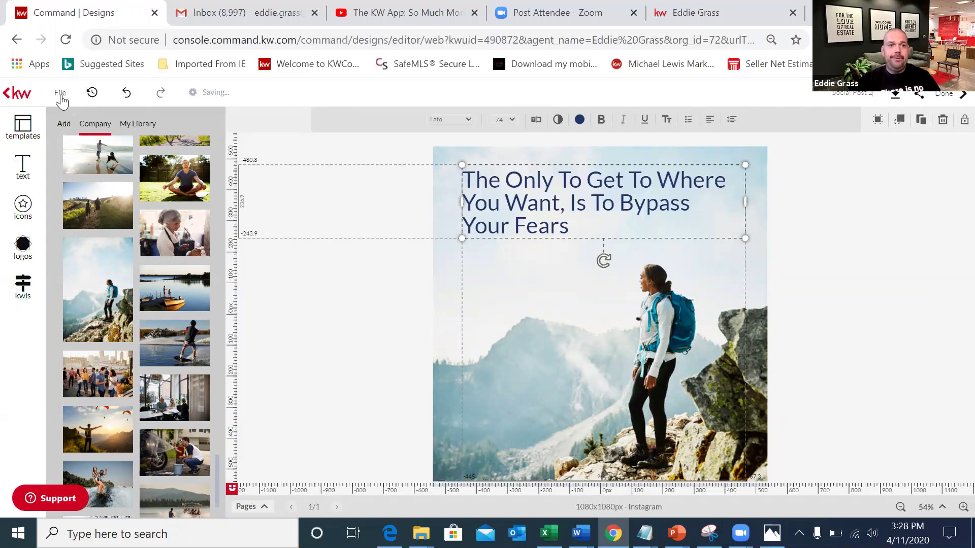
pyautogui.click(61, 95)
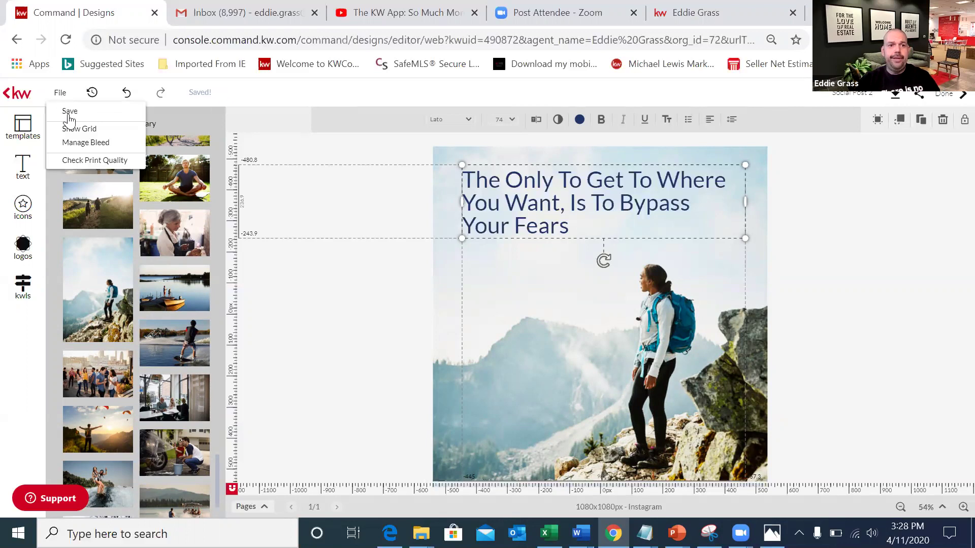
pyautogui.click(70, 112)
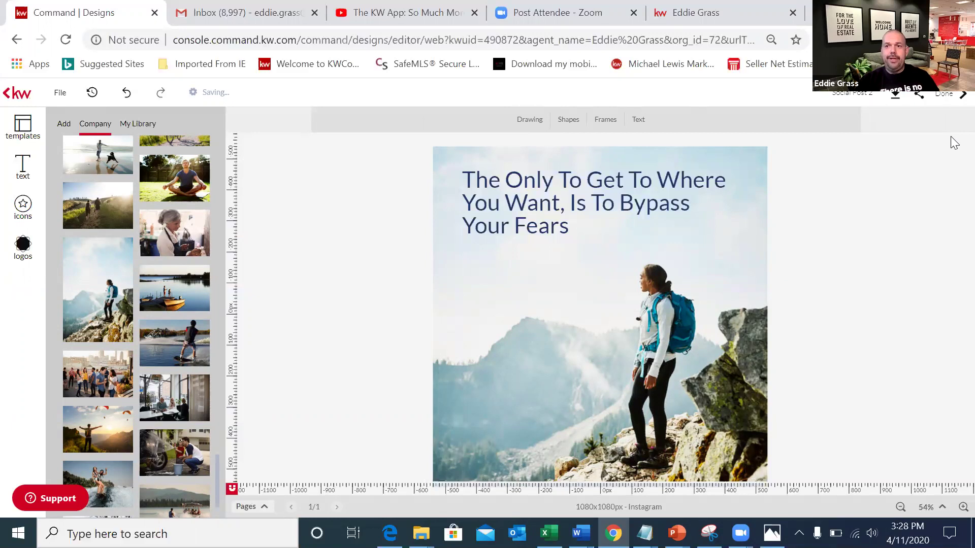
pyautogui.click(957, 101)
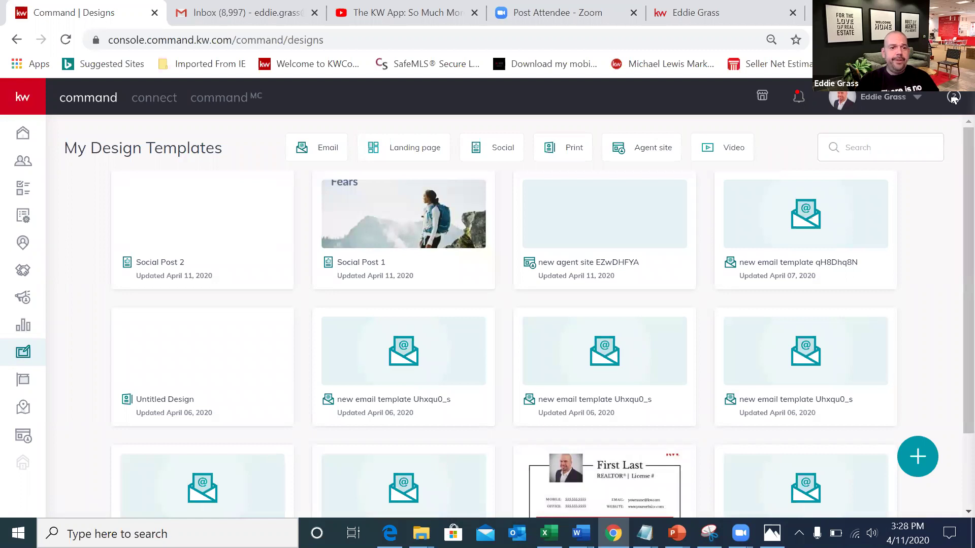
pyautogui.moveTo(23, 298)
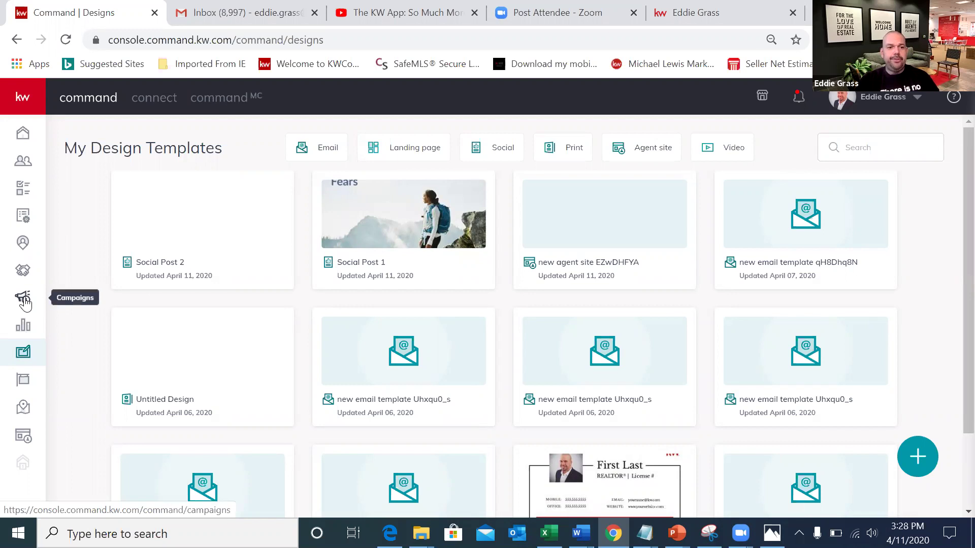
# - Create a new Social Post campaign from the Campaigns area
pyautogui.click(23, 302)
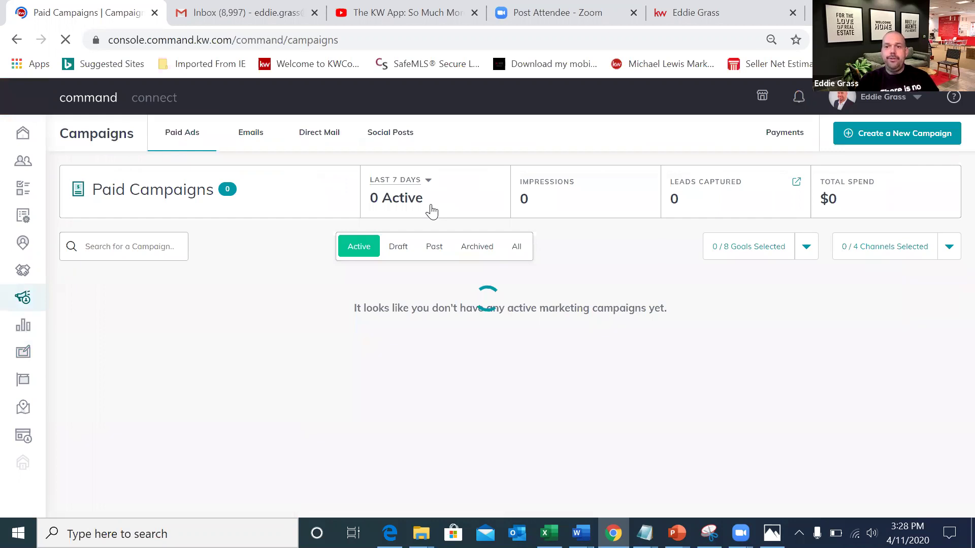
pyautogui.click(912, 145)
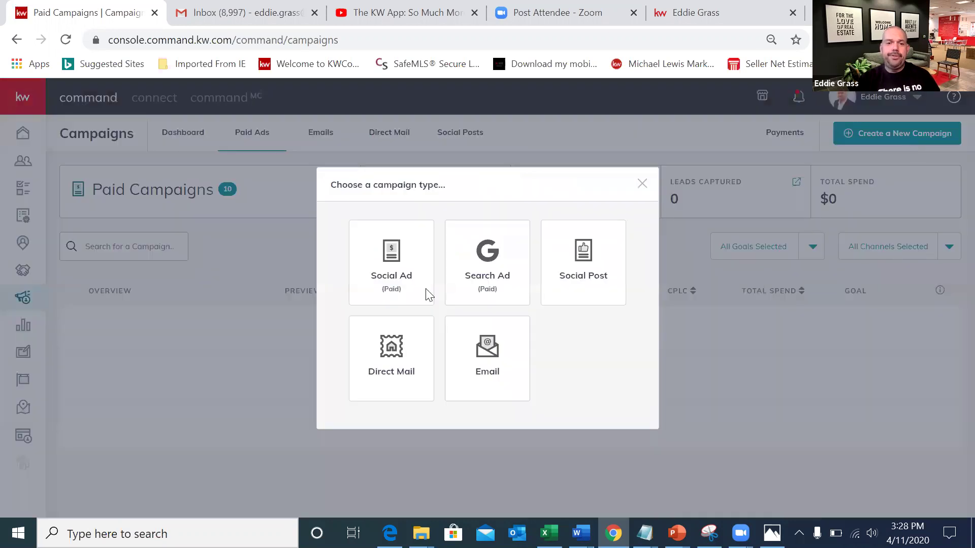
pyautogui.click(599, 276)
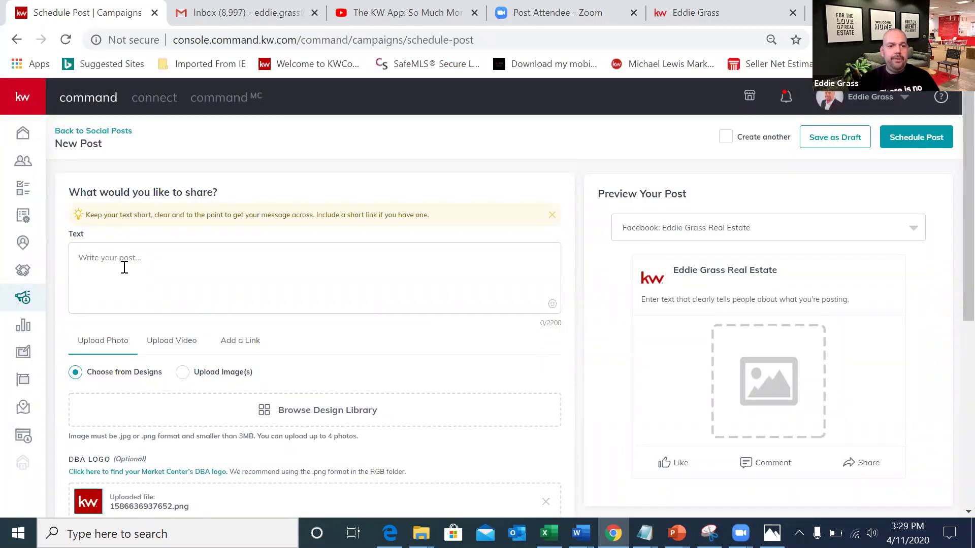
# - Attach the Social Post 1 hiker design from the design library as the post image, cropped square
pyautogui.click(332, 411)
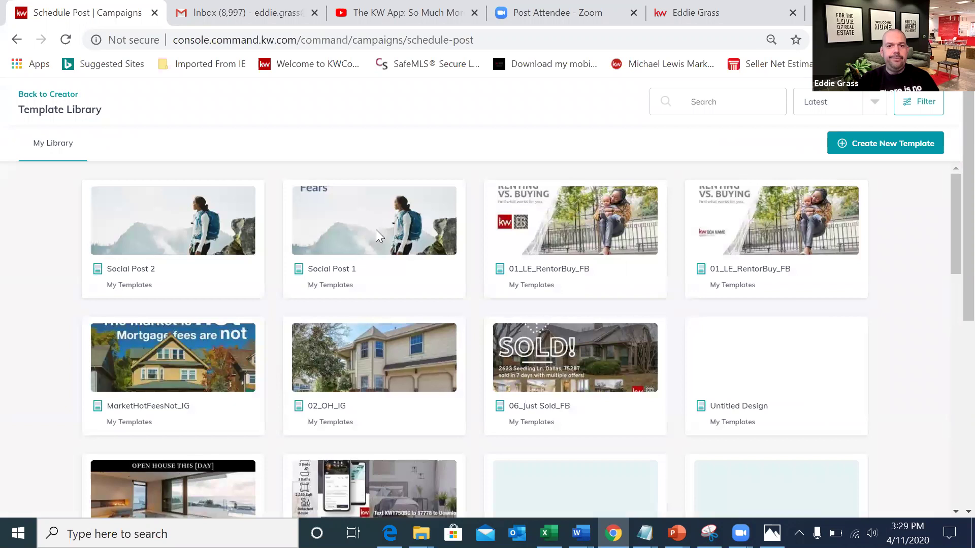
pyautogui.click(376, 229)
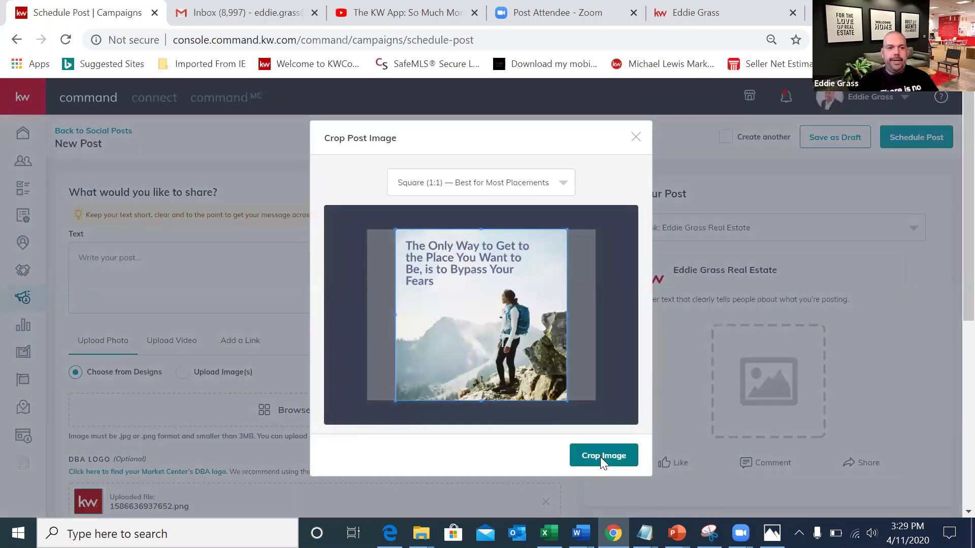
pyautogui.click(601, 457)
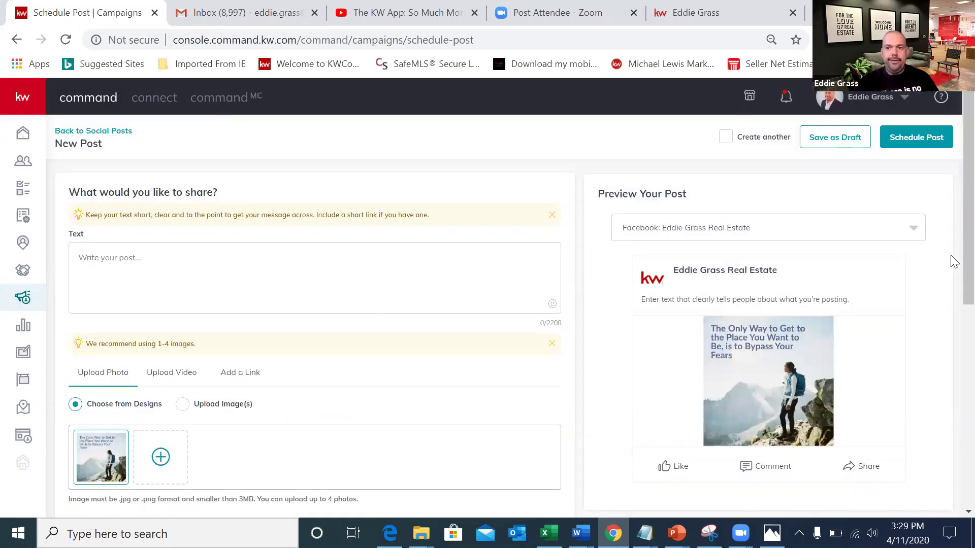
pyautogui.scroll(-2, 954, 358)
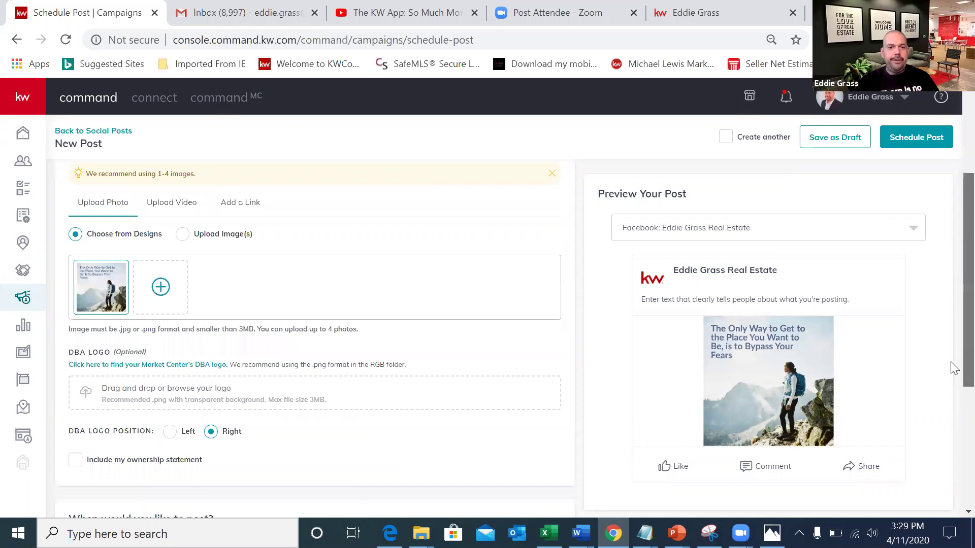
pyautogui.scroll(-1, 952, 412)
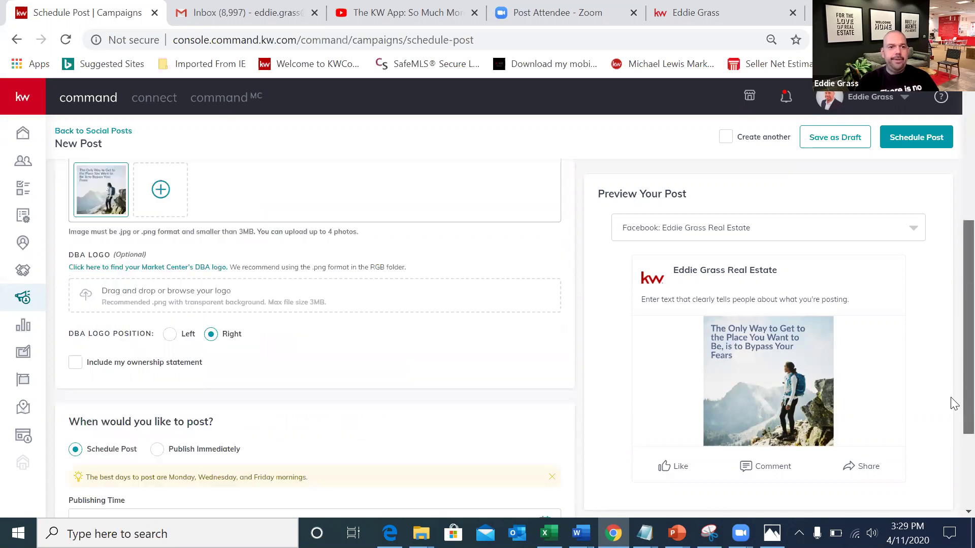
pyautogui.scroll(-1, 950, 396)
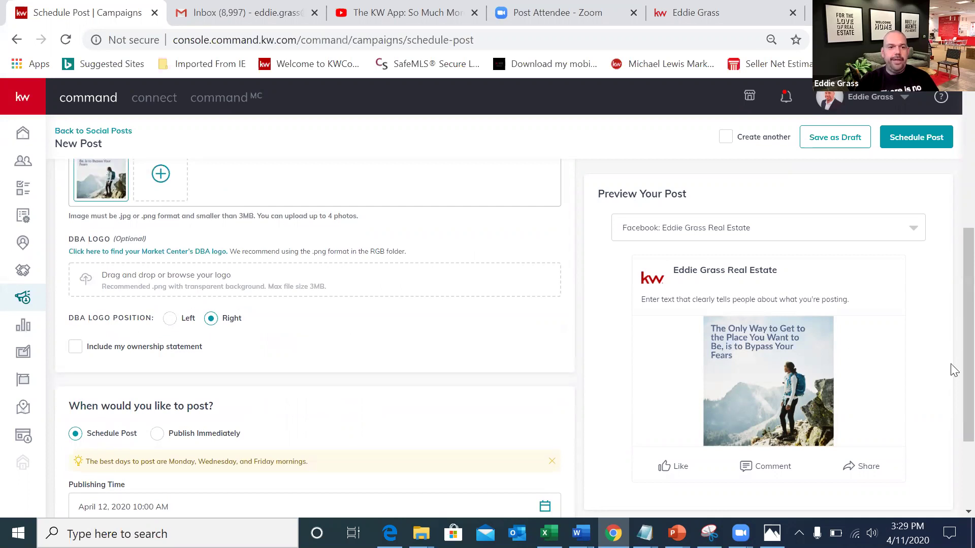
pyautogui.scroll(-2, 514, 354)
# - Set the publishing date to April 13, 2020, then schedule the post and confirm
pyautogui.click(545, 378)
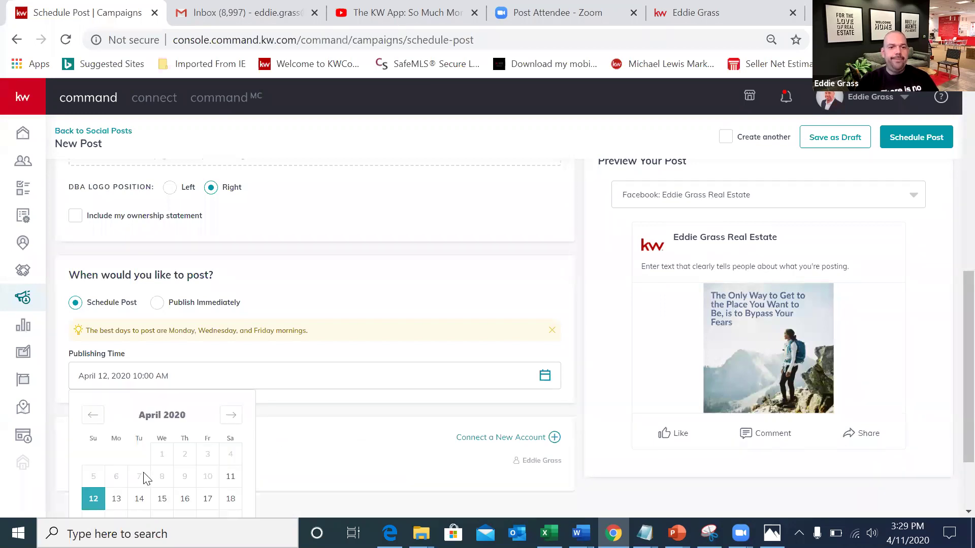
pyautogui.click(115, 499)
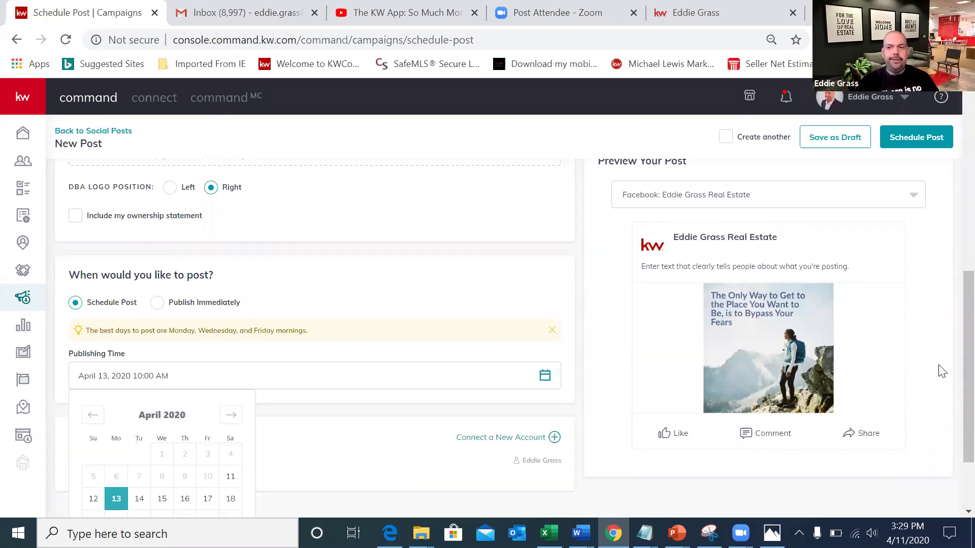
pyautogui.scroll(-2, 955, 365)
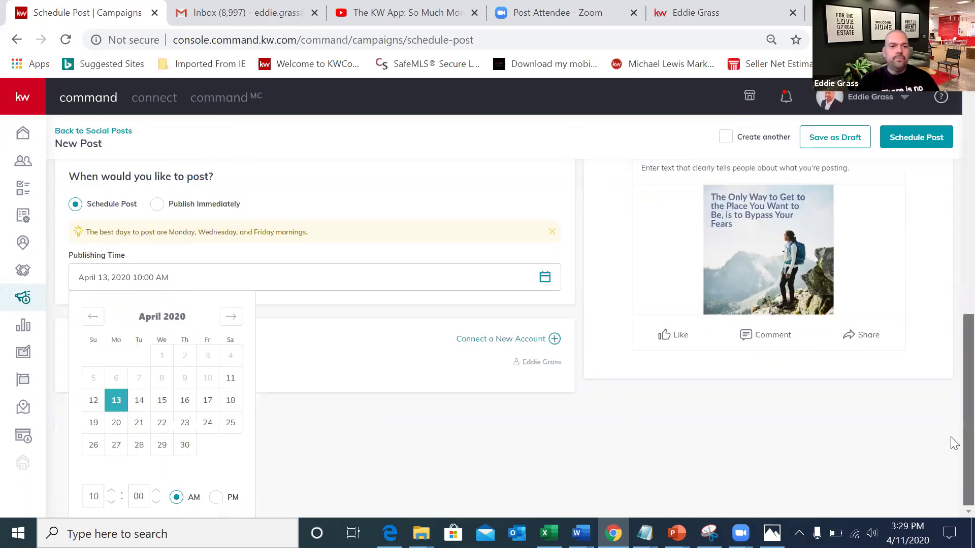
pyautogui.click(349, 357)
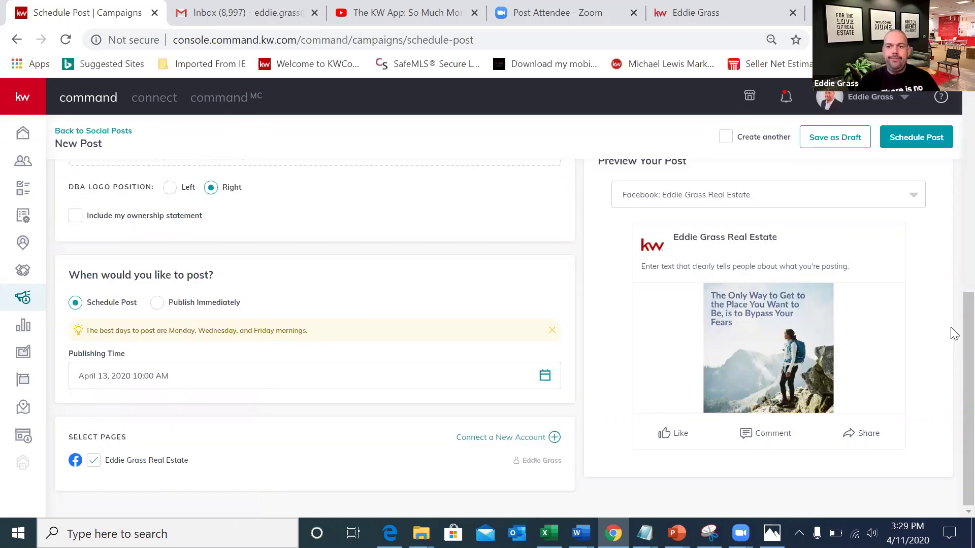
pyautogui.scroll(1, 954, 305)
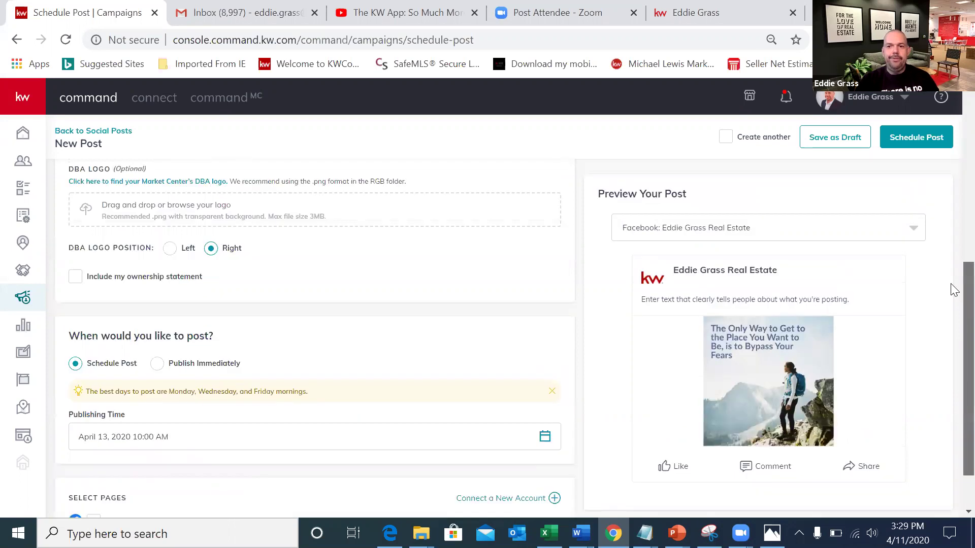
pyautogui.scroll(1, 925, 191)
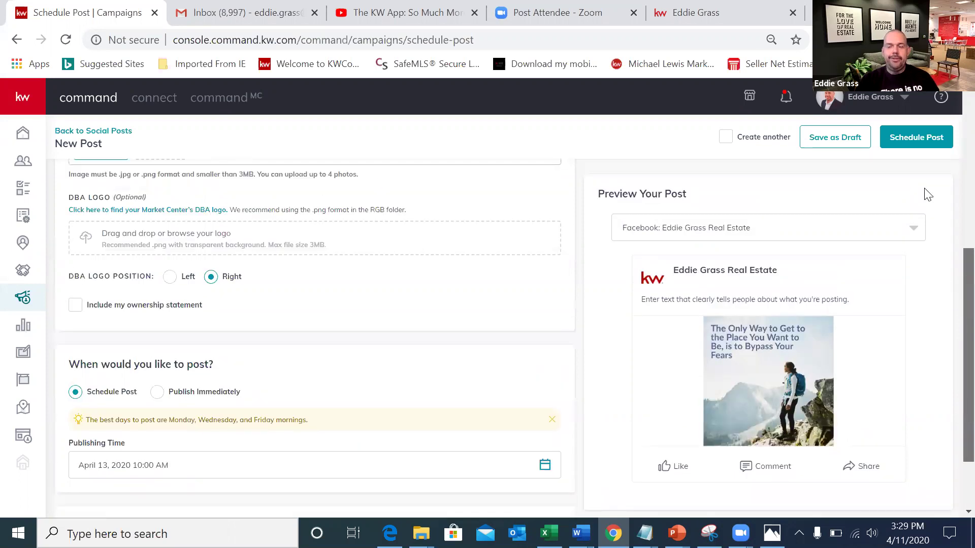
pyautogui.click(919, 143)
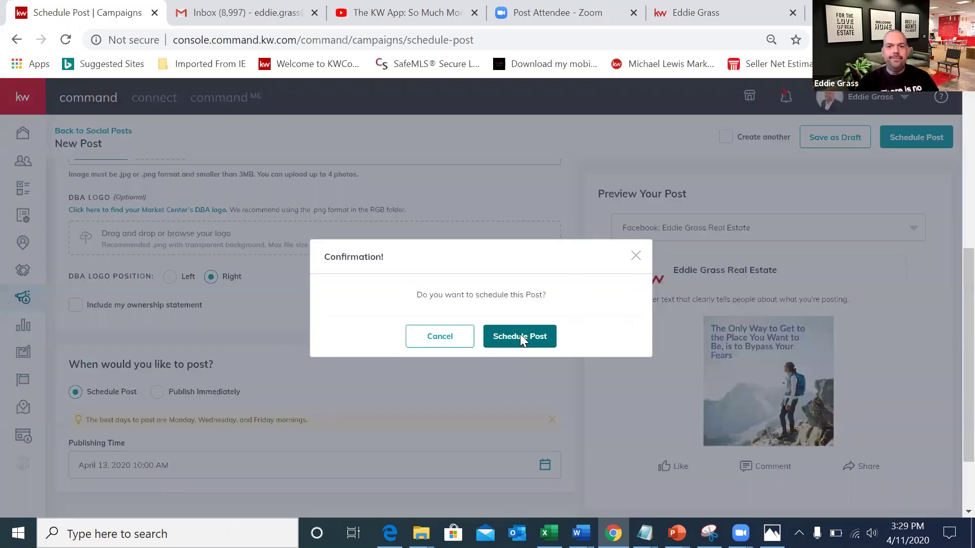
pyautogui.click(520, 335)
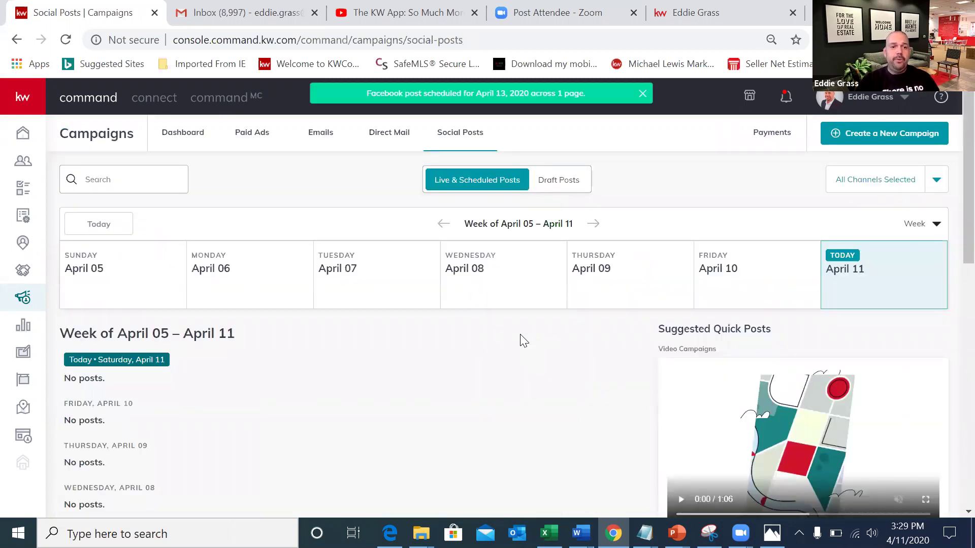
pyautogui.scroll(-2, 521, 335)
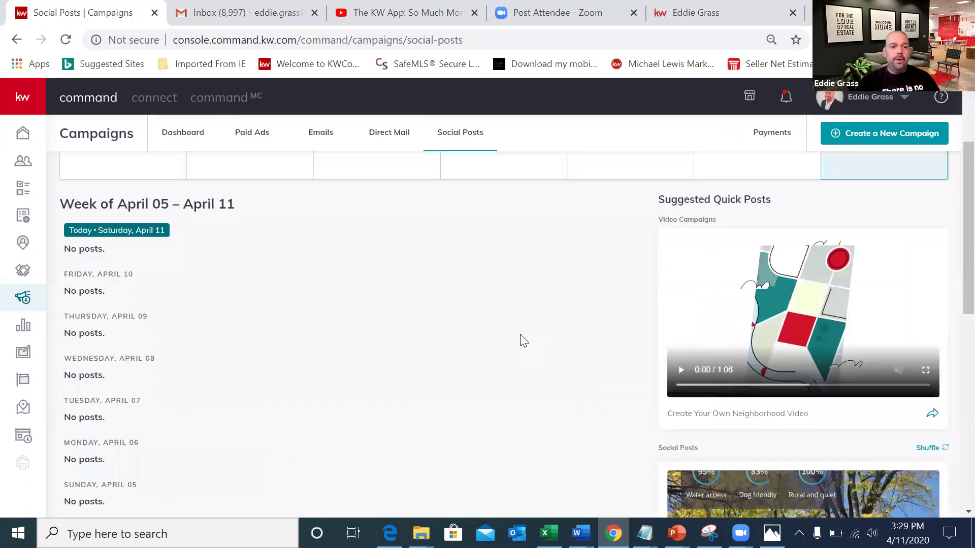
pyautogui.scroll(-1, 520, 335)
pyautogui.scroll(1, 521, 335)
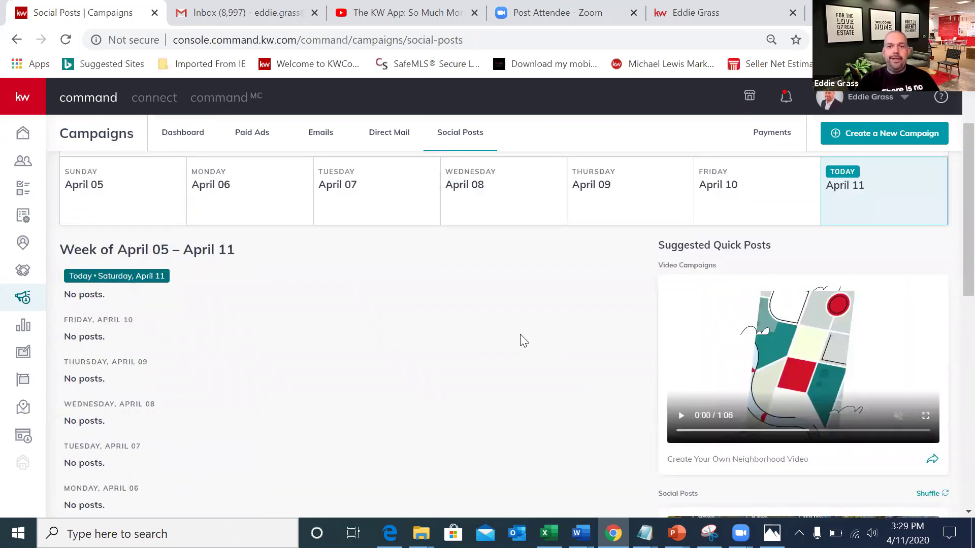
pyautogui.scroll(1, 591, 382)
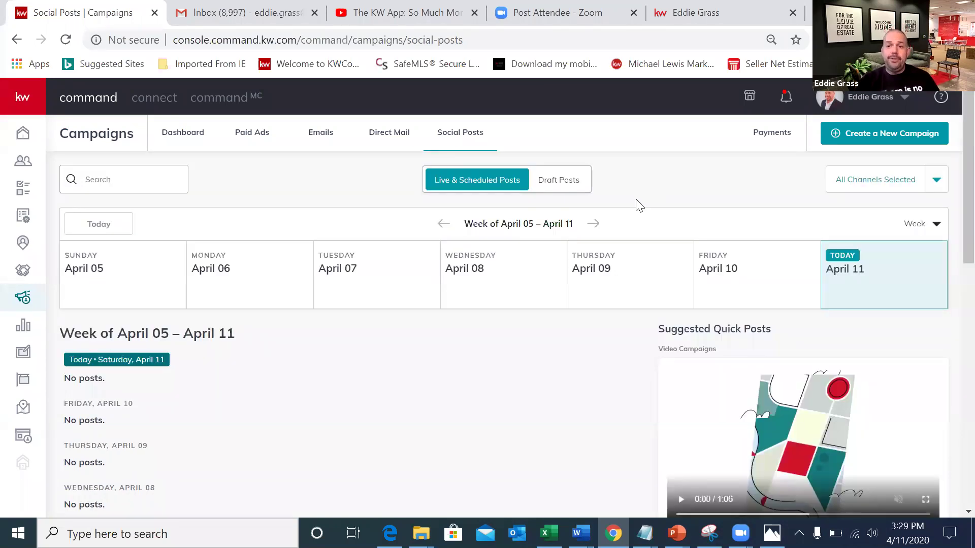
# - Preview the two open PowerPoint presentations from the taskbar
pyautogui.click(671, 515)
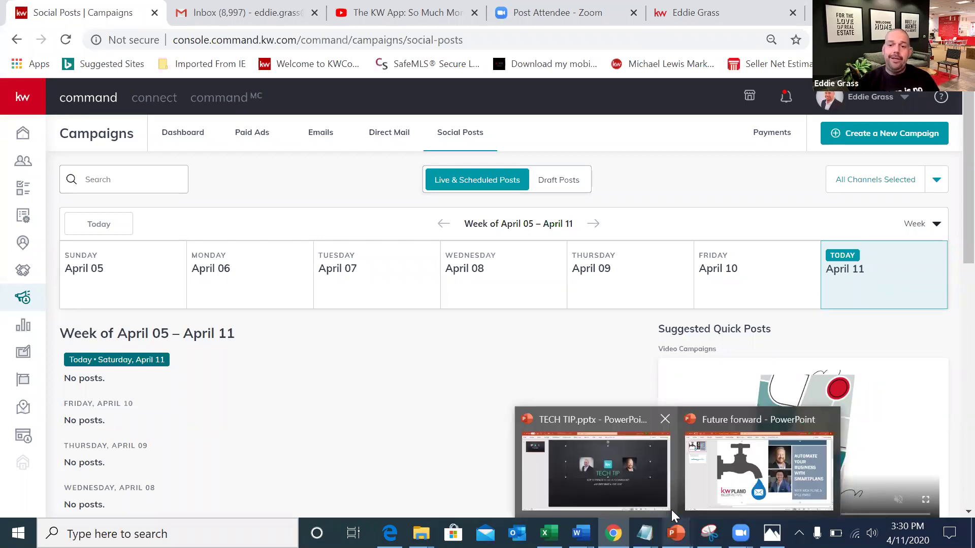